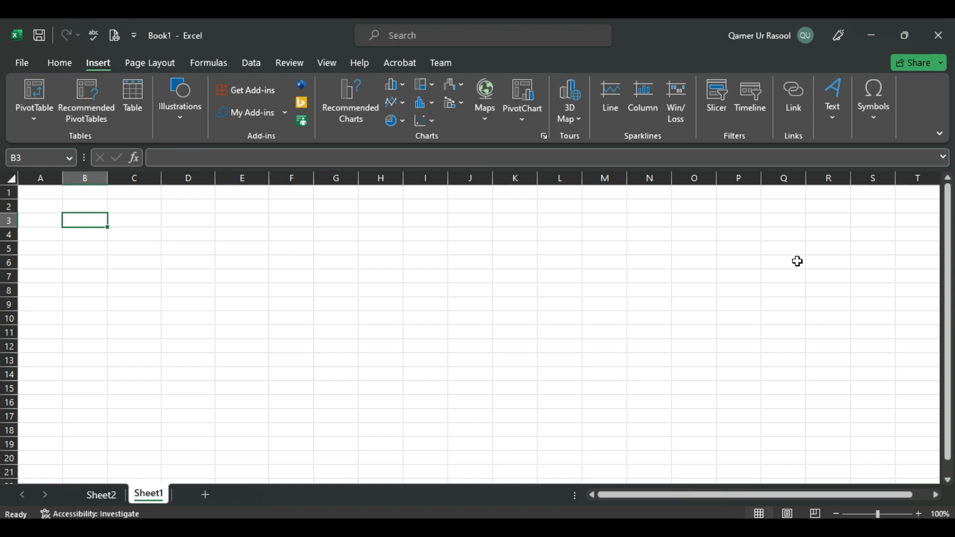
# Step: Enter the column headers Name, Number, Address and Age in cells B3 to E3
pyautogui.write('Name')
pyautogui.press('Tab')
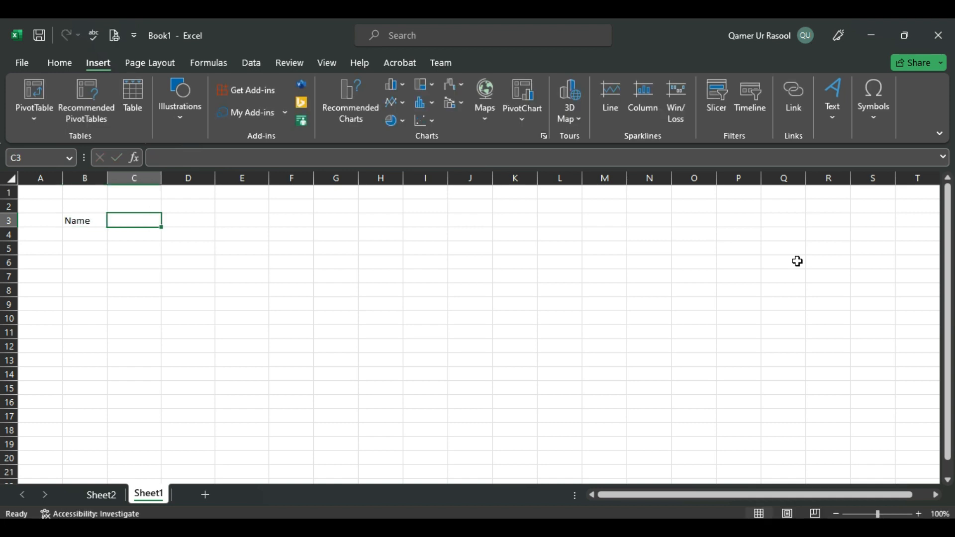
pyautogui.write('Number')
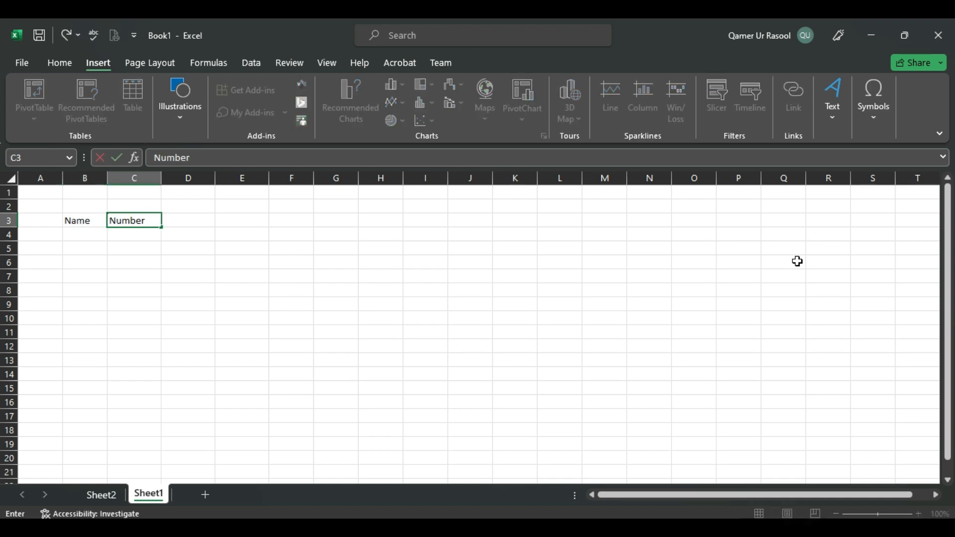
pyautogui.press('Tab')
pyautogui.write('Address')
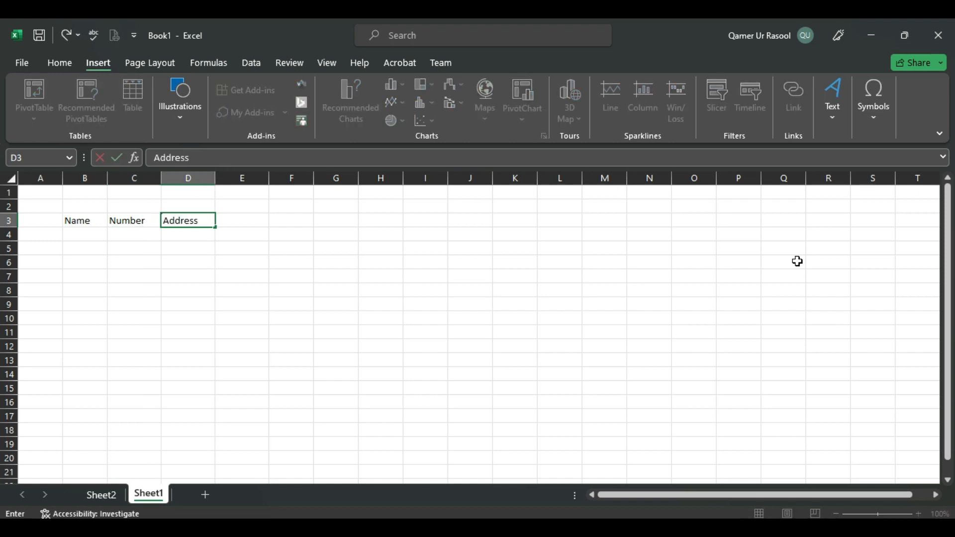
pyautogui.press('Tab')
pyautogui.write('Ag')
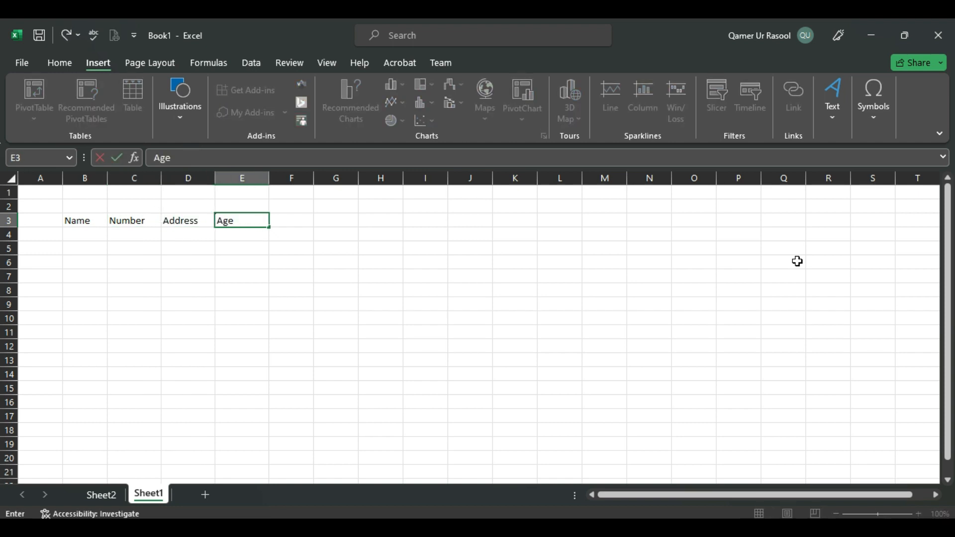
# Step: Make the headers in B3:E3 bold and increase their font size to 12
pyautogui.moveTo(80, 222); pyautogui.dragTo(236, 224)
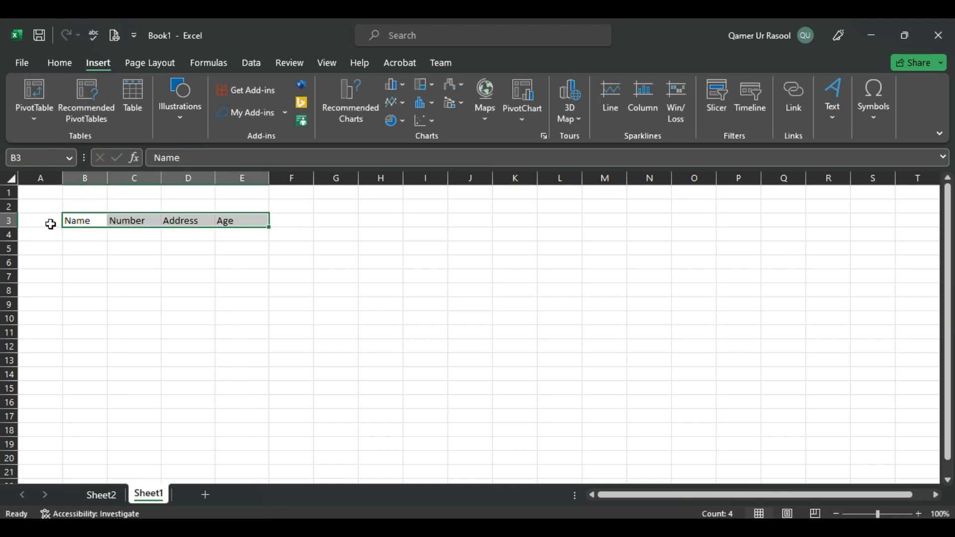
pyautogui.click(61, 63)
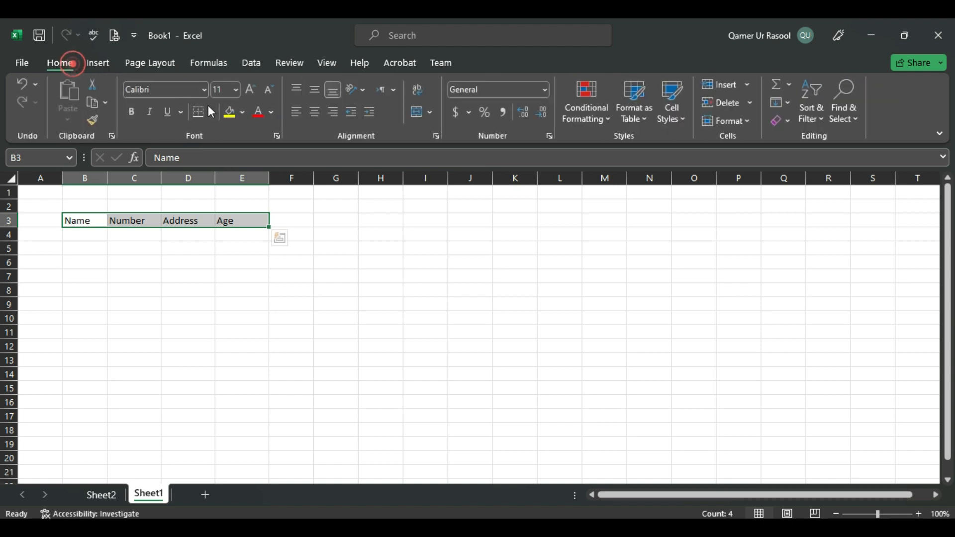
pyautogui.click(131, 112)
pyautogui.click(251, 91)
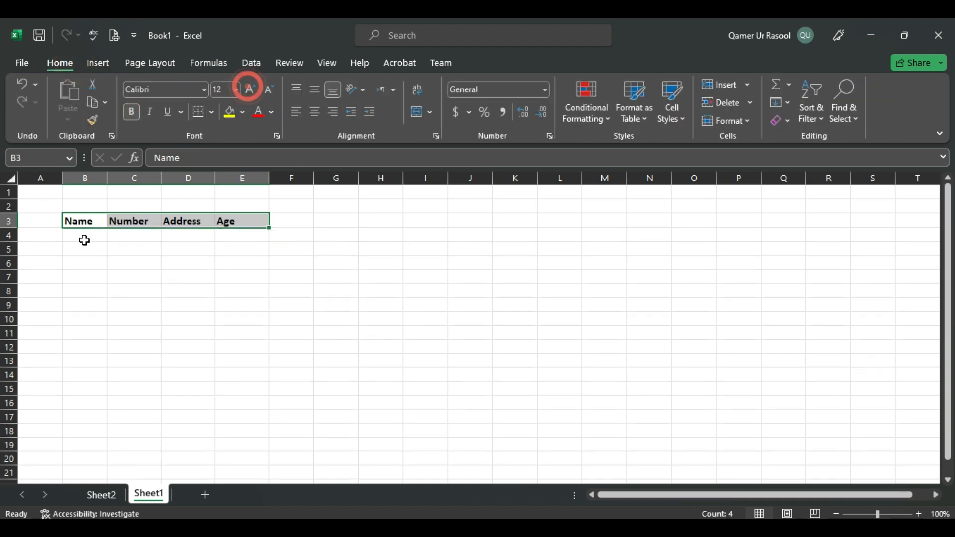
# Step: Fill in the first record in row 4 with the person's name, number 12345, the abbreviated address and age 25
pyautogui.click(82, 238)
pyautogui.write('Ali')
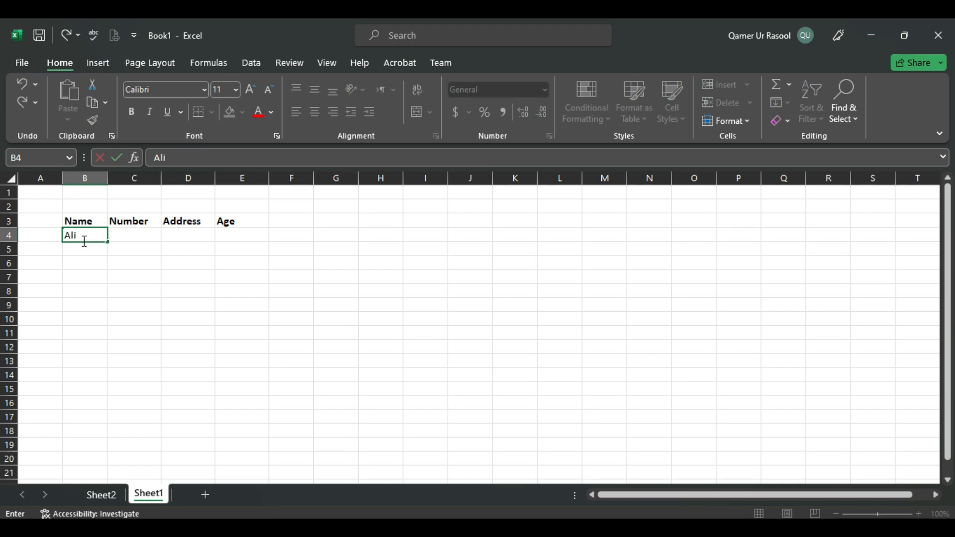
pyautogui.press('Tab')
pyautogui.write('12345')
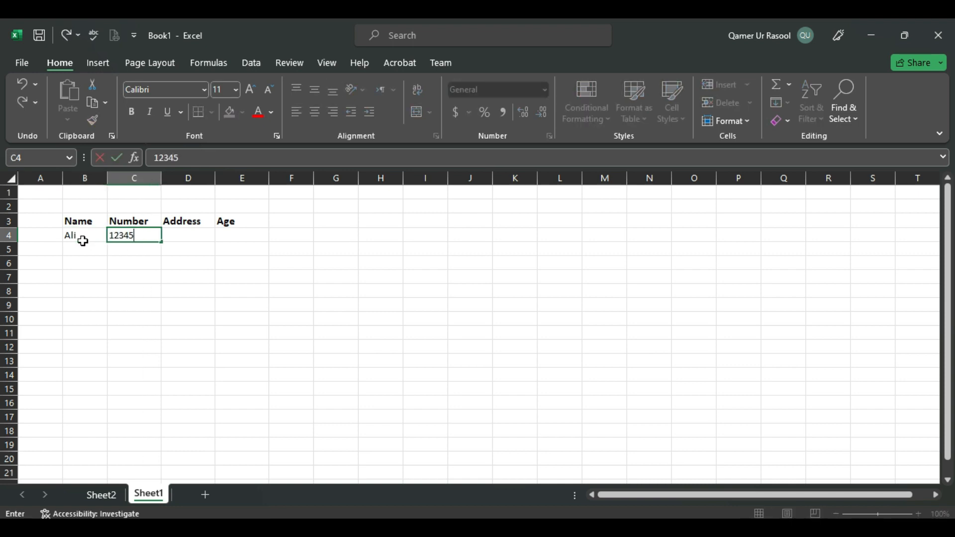
pyautogui.press('Tab')
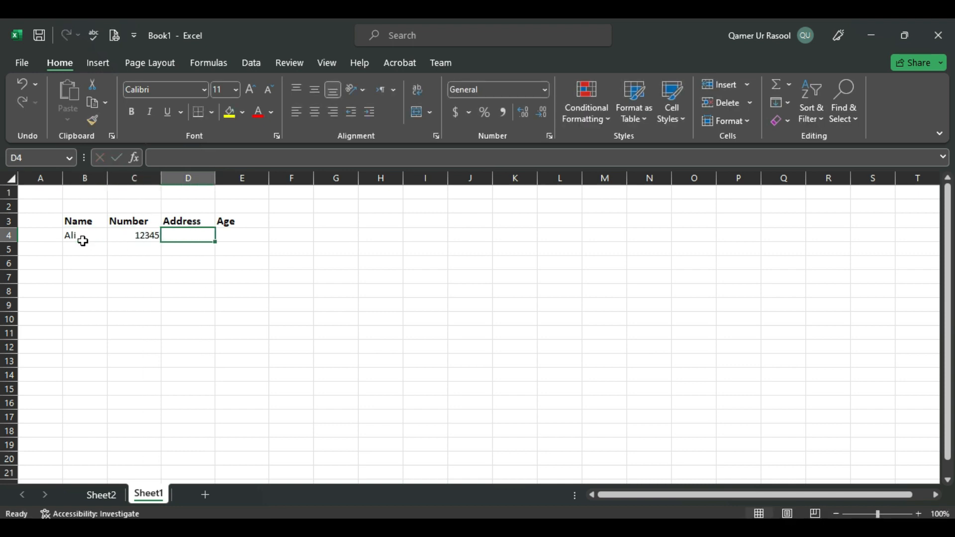
pyautogui.write('Is')
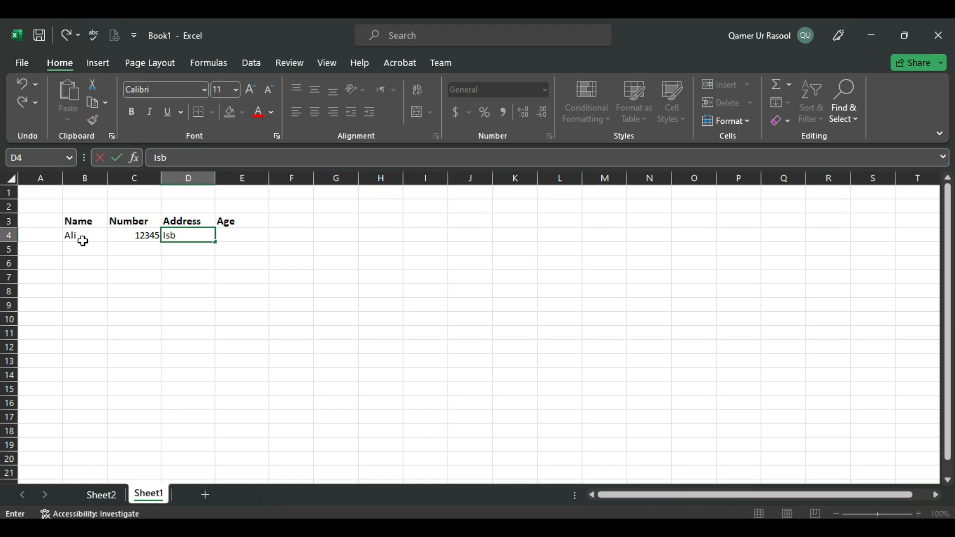
pyautogui.write('b')
pyautogui.press('Tab')
pyautogui.write('2')
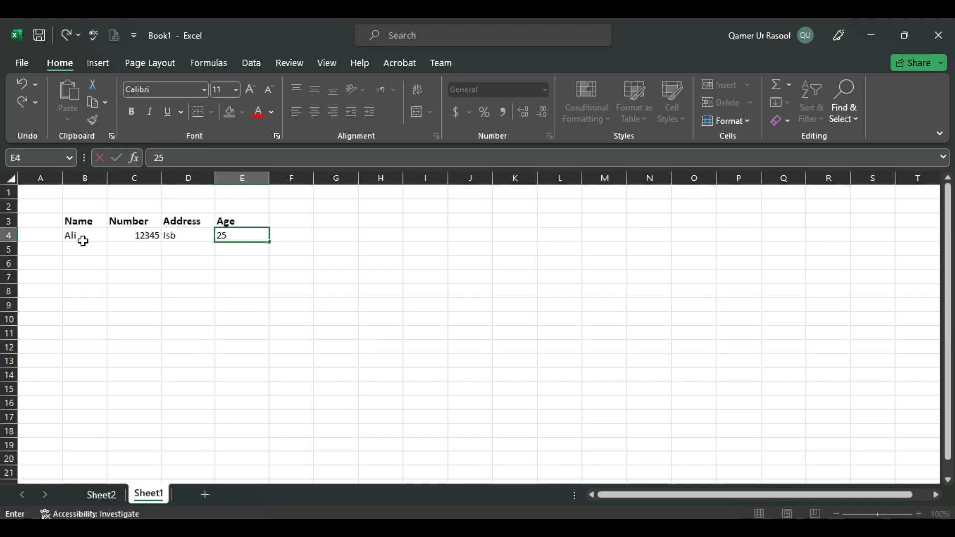
# Step: Copy the record in B4:E4 and paste it into the two rows below, B5:E6
pyautogui.hotkey('shift', 'Left')
pyautogui.hotkey('shift', 'Left')
pyautogui.hotkey('shift', 'Left')
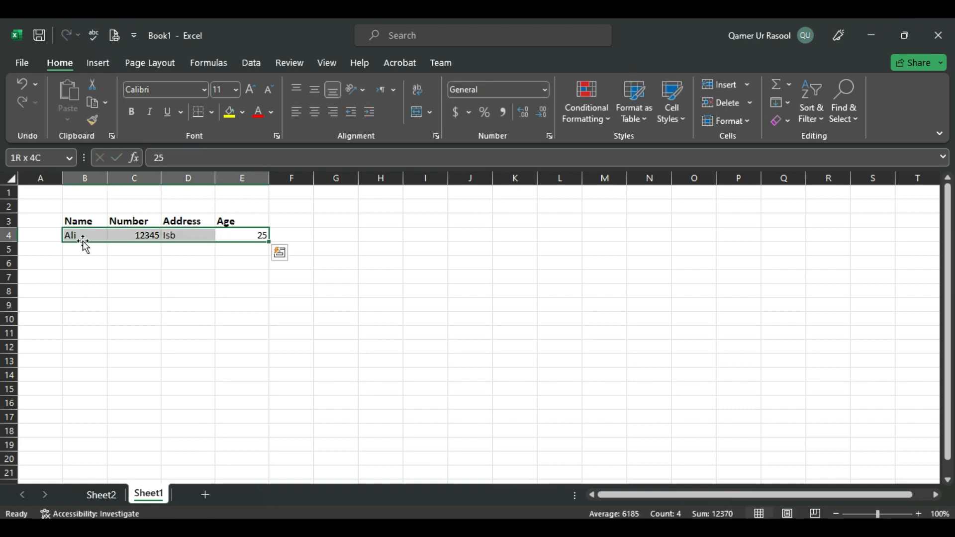
pyautogui.hotkey('ctrl', 'c')
pyautogui.press('Down')
pyautogui.press('Left')
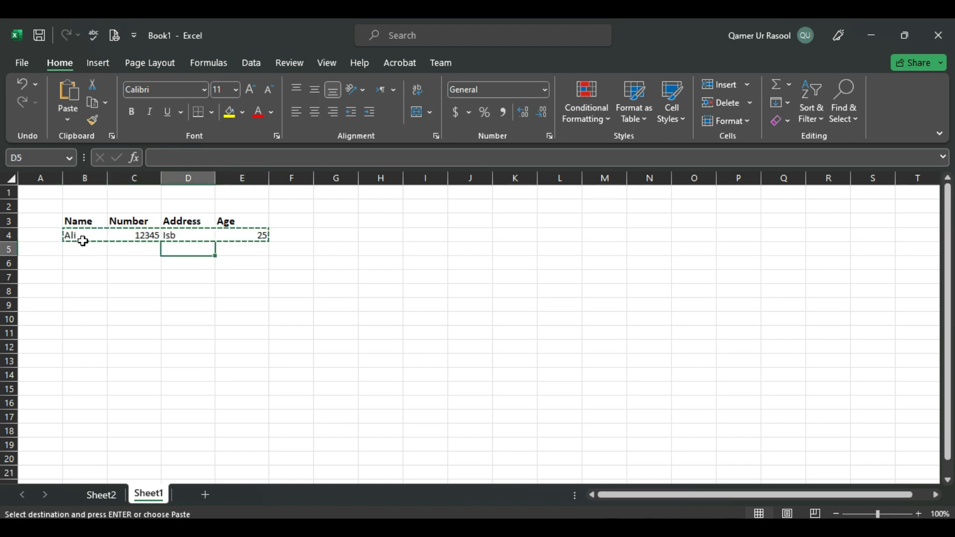
pyautogui.press('Left')
pyautogui.press('Left')
pyautogui.press('Left')
pyautogui.press('Right')
pyautogui.hotkey('shift', 'Down')
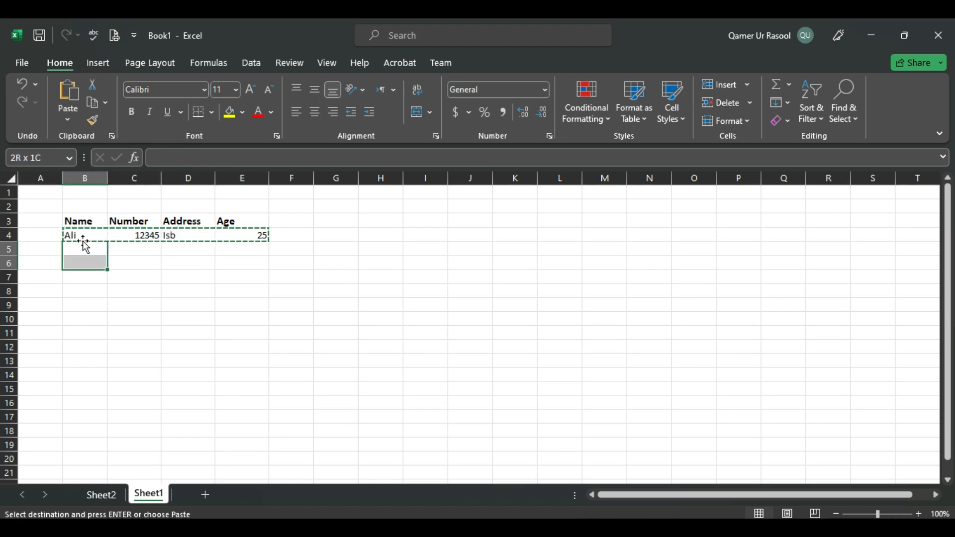
pyautogui.hotkey('shift', 'Right')
pyautogui.hotkey('shift', 'Right')
pyautogui.hotkey('shift', 'Right')
pyautogui.hotkey('ctrl', 'v')
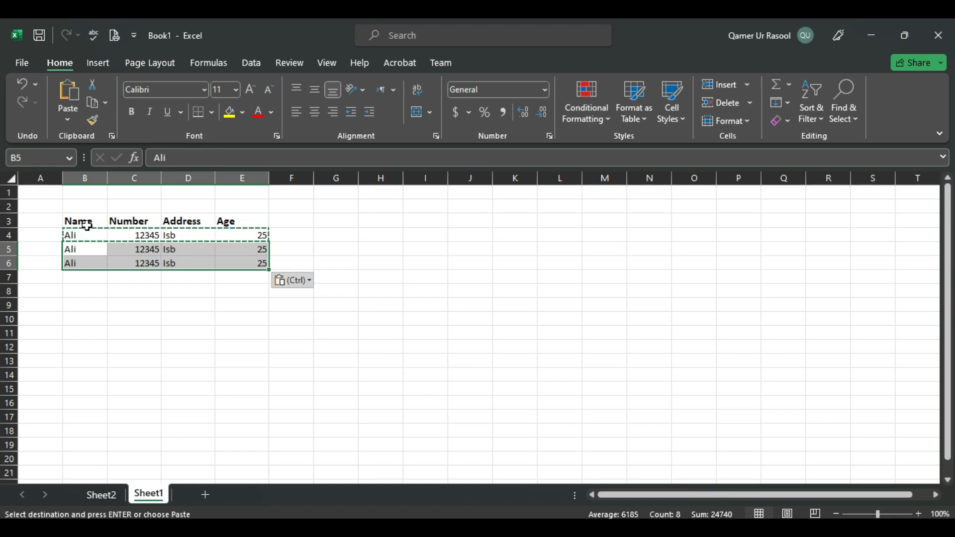
# Step: Convert the range B3:E6 into a table that uses its first row as headers
pyautogui.moveTo(85, 222); pyautogui.dragTo(260, 255)
pyautogui.click(105, 63)
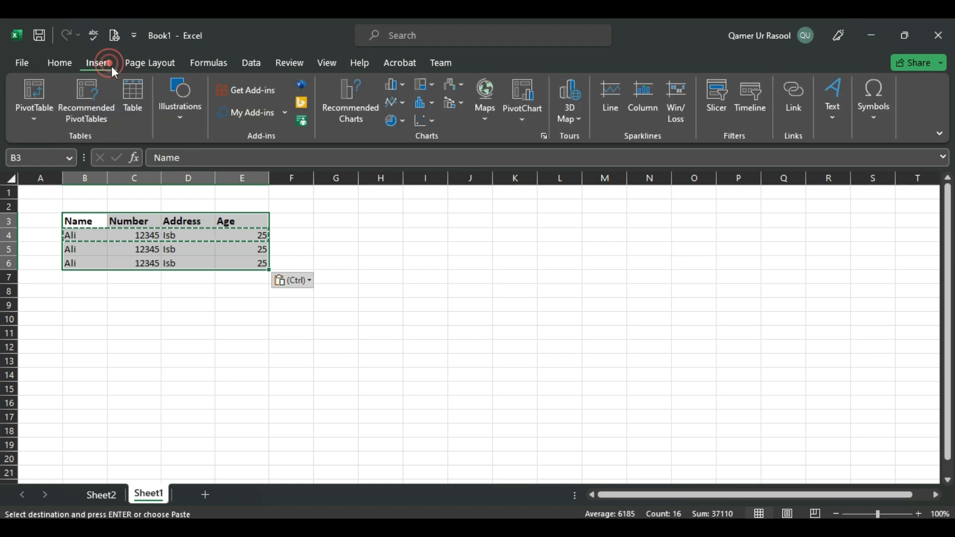
pyautogui.click(136, 109)
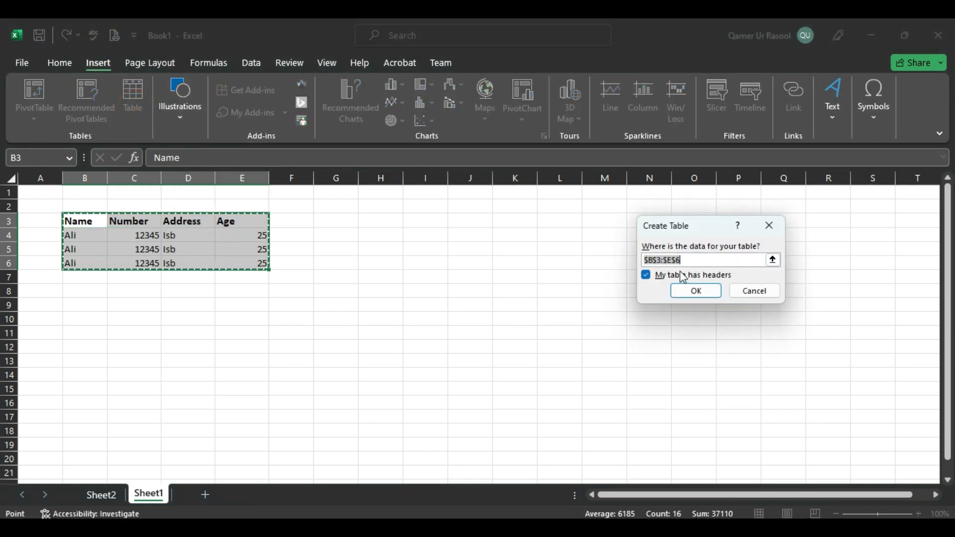
pyautogui.click(774, 261)
pyautogui.click(771, 254)
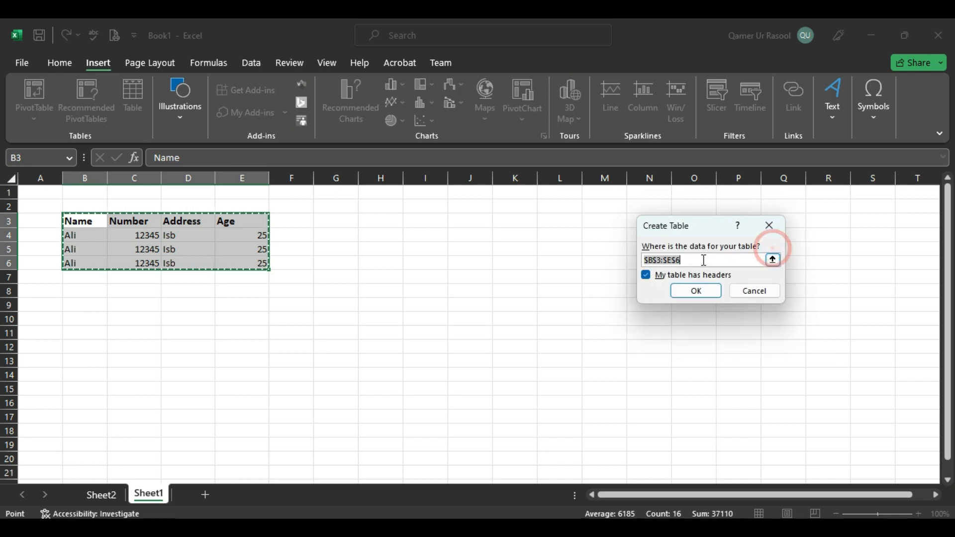
pyautogui.moveTo(70, 219); pyautogui.dragTo(263, 263)
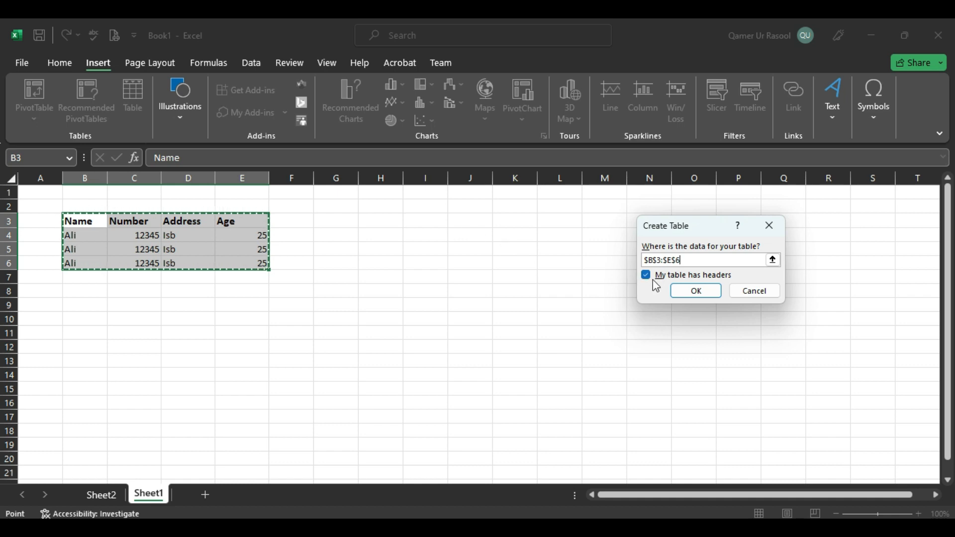
pyautogui.click(687, 292)
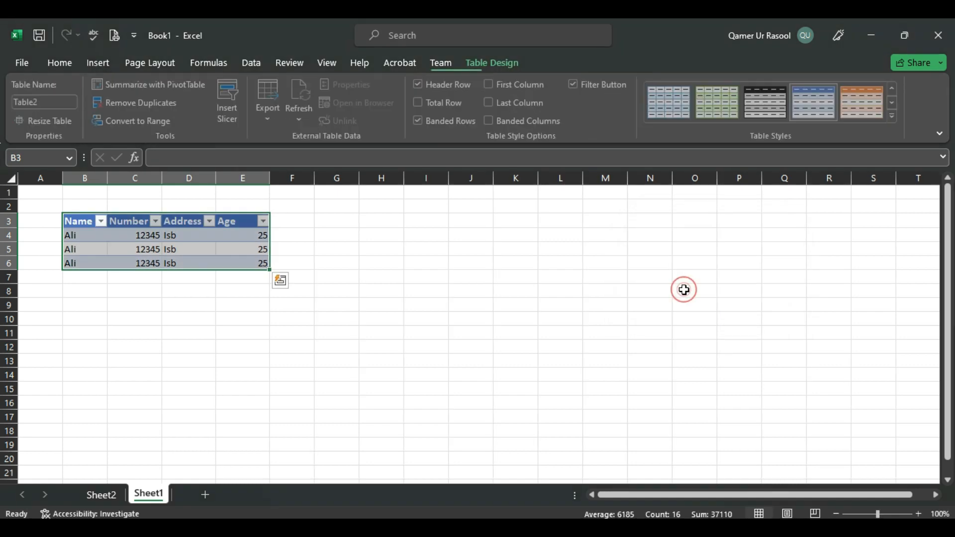
pyautogui.click(295, 306)
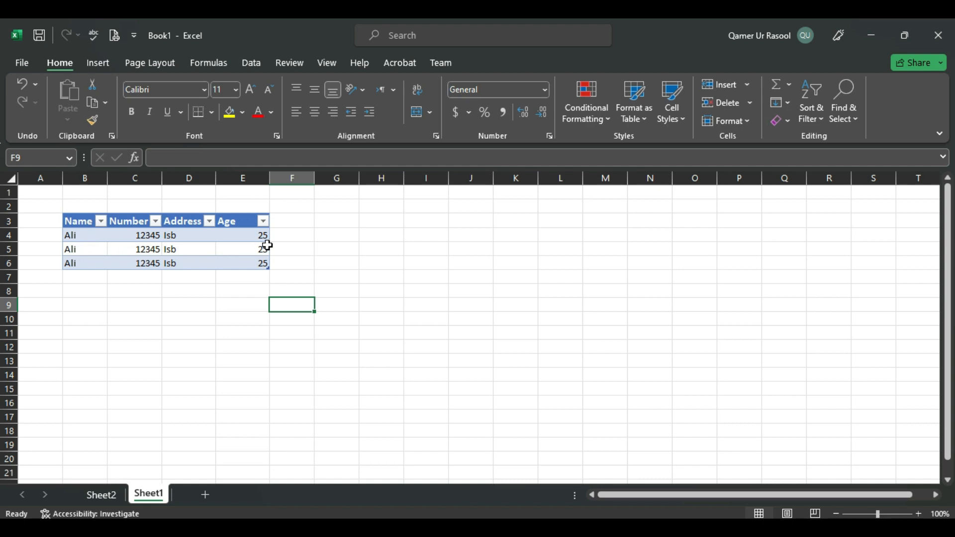
# Step: Try to rename the table as 123
pyautogui.click(166, 235)
pyautogui.click(85, 222)
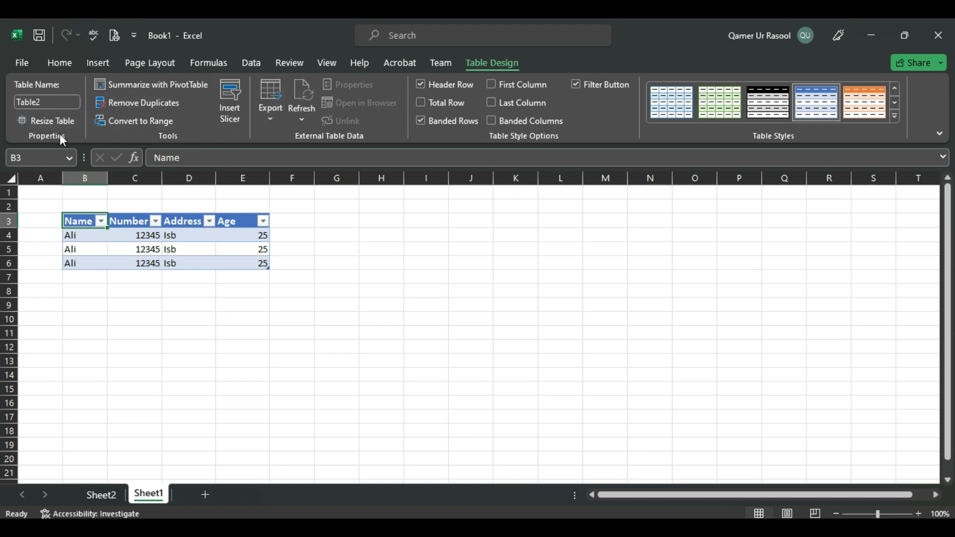
pyautogui.click(48, 106)
pyautogui.write('123')
pyautogui.click(465, 338)
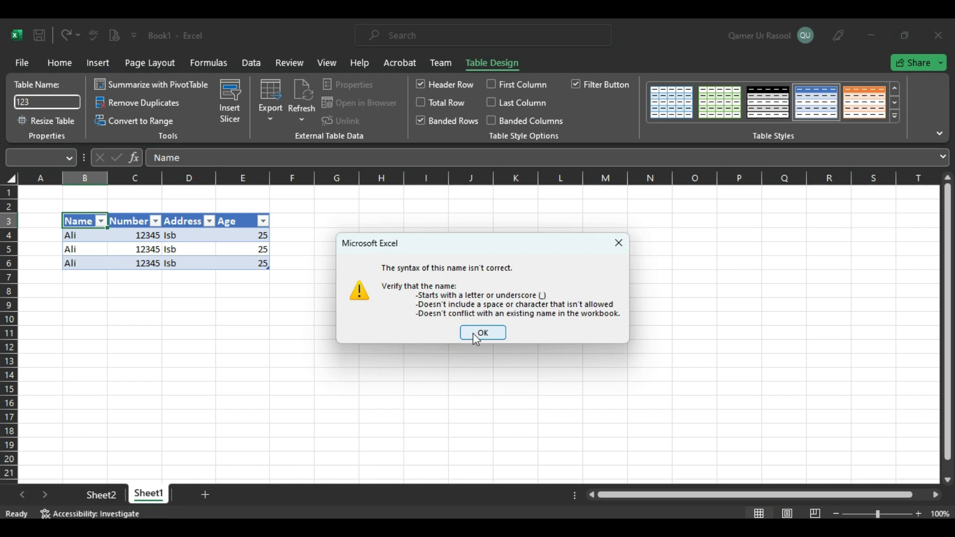
pyautogui.click(477, 333)
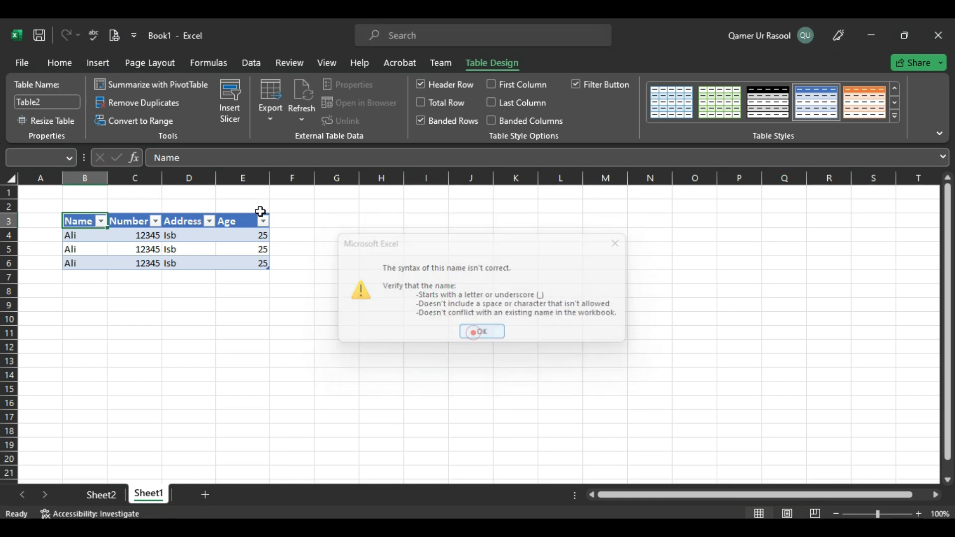
# Step: Rename the table with a person's first name in lowercase
pyautogui.click(56, 104)
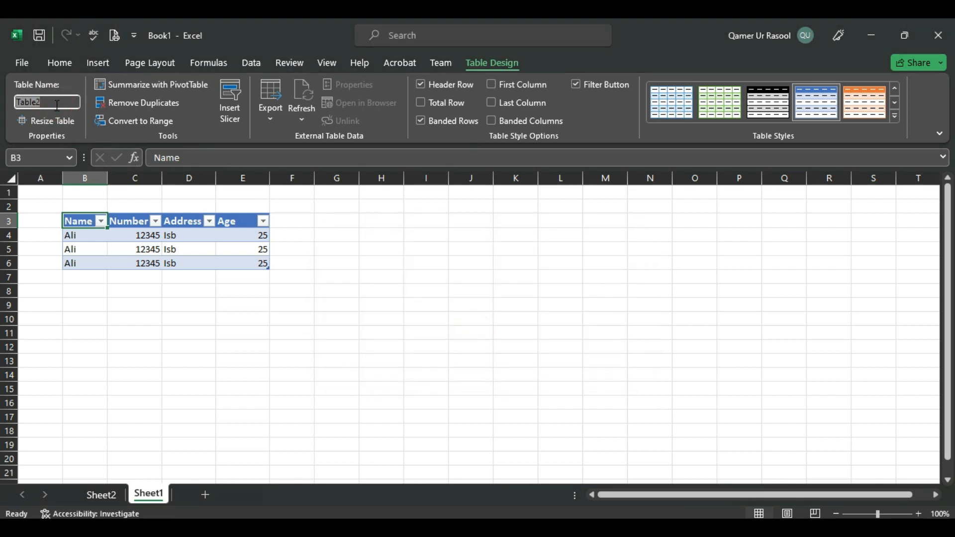
pyautogui.write('asif')
pyautogui.click(356, 246)
pyautogui.click(194, 245)
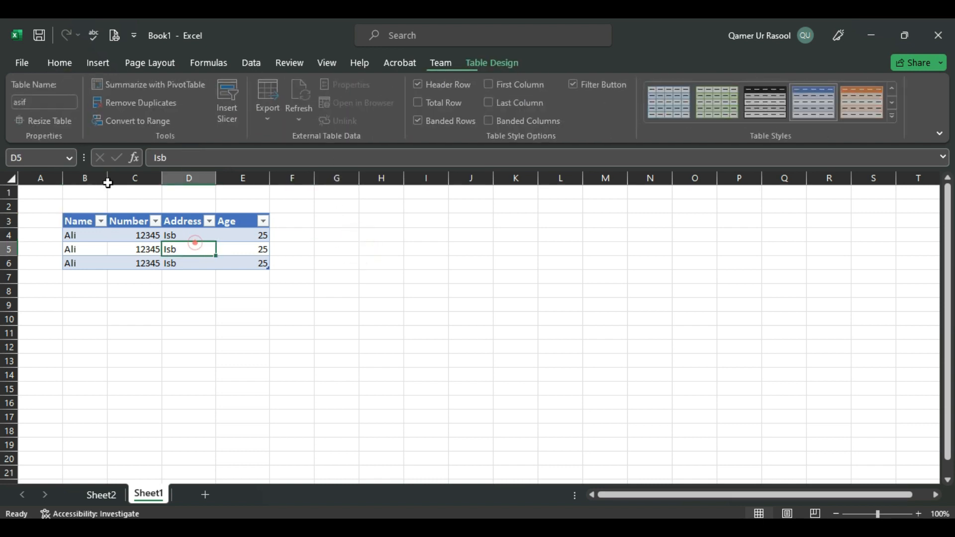
pyautogui.click(48, 123)
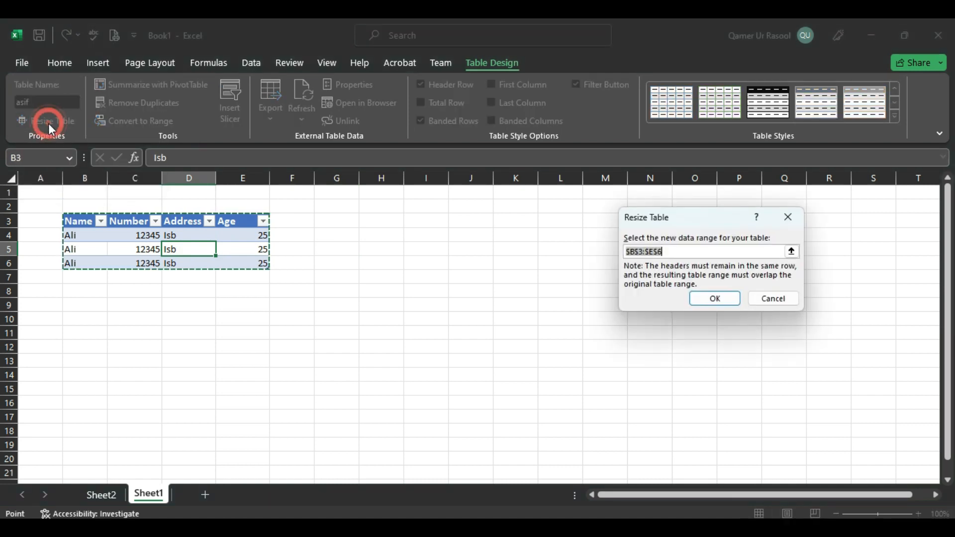
pyautogui.click(286, 221)
pyautogui.click(287, 221)
pyautogui.write('ph')
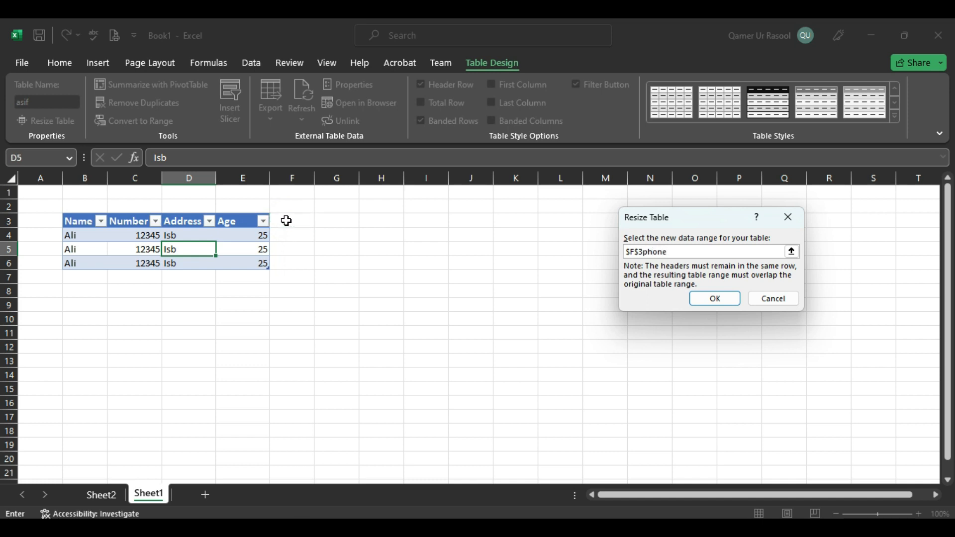
pyautogui.write('one')
pyautogui.press('Escape')
# Step: Add a phone column to the table at F3 with the values 1, 2 and 3 below it
pyautogui.click(286, 221)
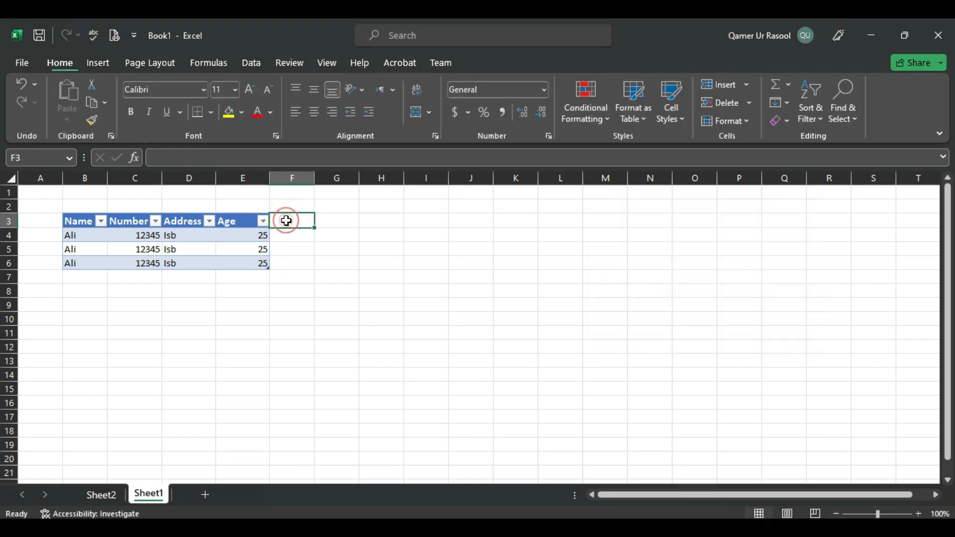
pyautogui.write('phone')
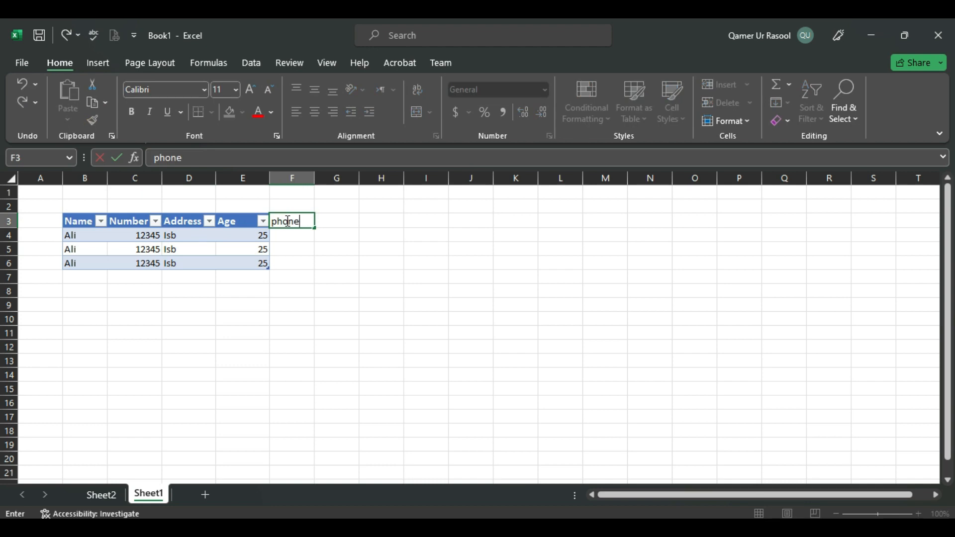
pyautogui.press('Return')
pyautogui.write('1')
pyautogui.press('Return')
pyautogui.write('2')
pyautogui.press('Return')
pyautogui.write('3')
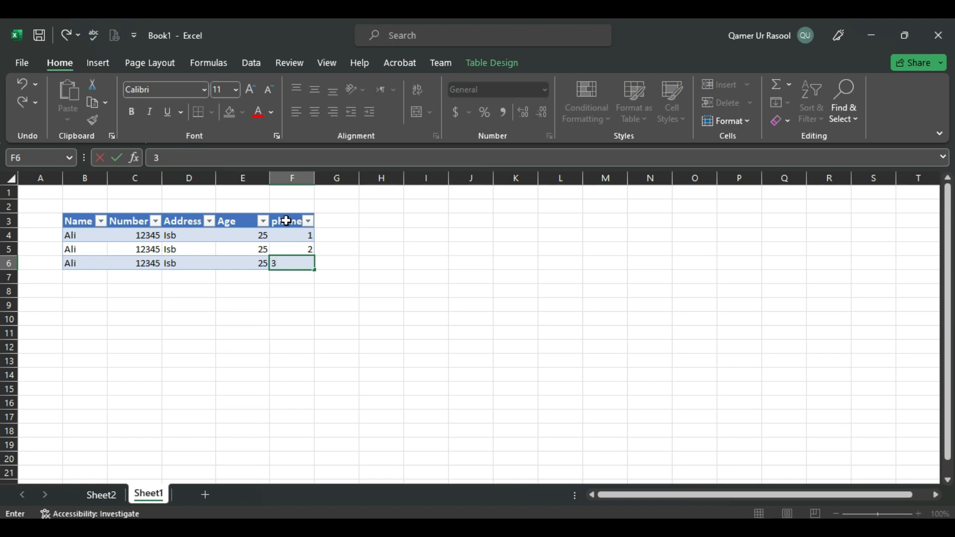
pyautogui.press('Return')
pyautogui.click(100, 235)
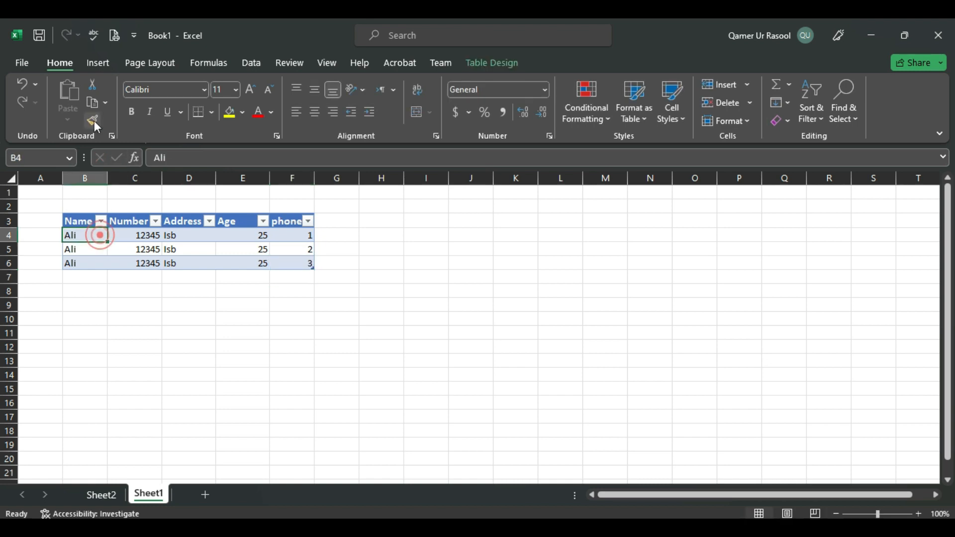
pyautogui.click(141, 235)
pyautogui.click(203, 237)
pyautogui.click(249, 259)
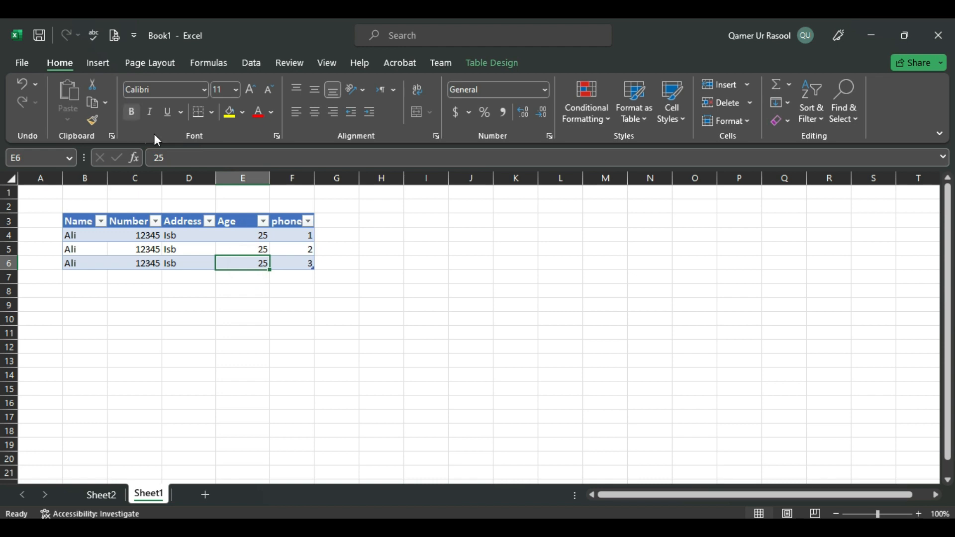
pyautogui.click(294, 229)
pyautogui.click(294, 224)
pyautogui.moveTo(306, 228); pyautogui.dragTo(426, 278)
# Step: Try to create another table from the range B3:F6, without the headers option
pyautogui.click(426, 277)
pyautogui.click(97, 64)
pyautogui.click(131, 118)
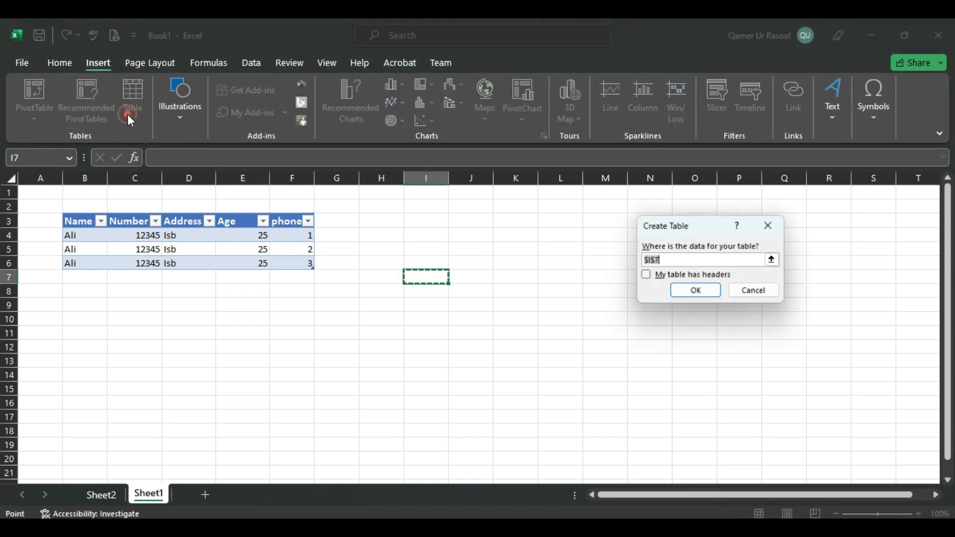
pyautogui.click(69, 222)
pyautogui.moveTo(70, 222); pyautogui.dragTo(278, 264)
pyautogui.click(679, 297)
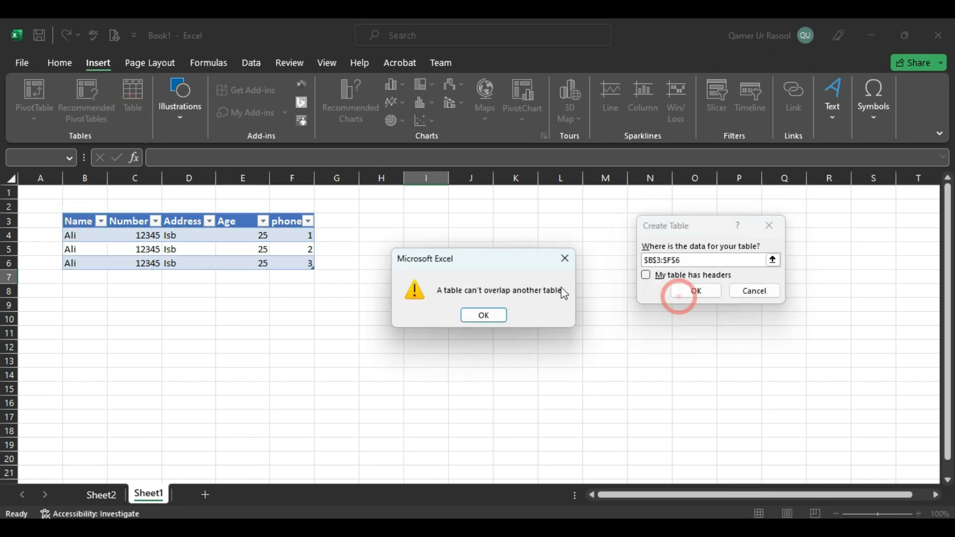
pyautogui.click(491, 313)
pyautogui.click(767, 292)
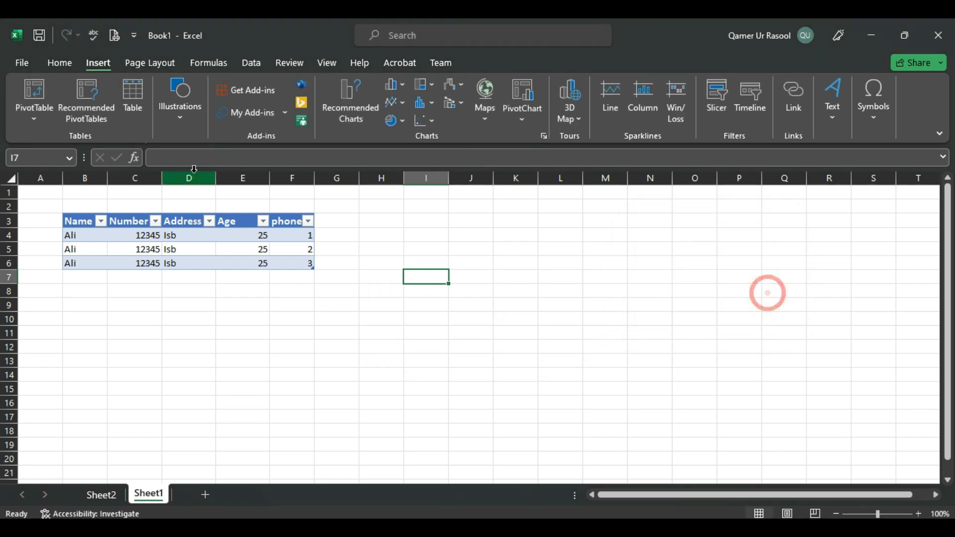
# Step: Undo the phone column and its values in F3:F6
pyautogui.doubleClick(181, 221)
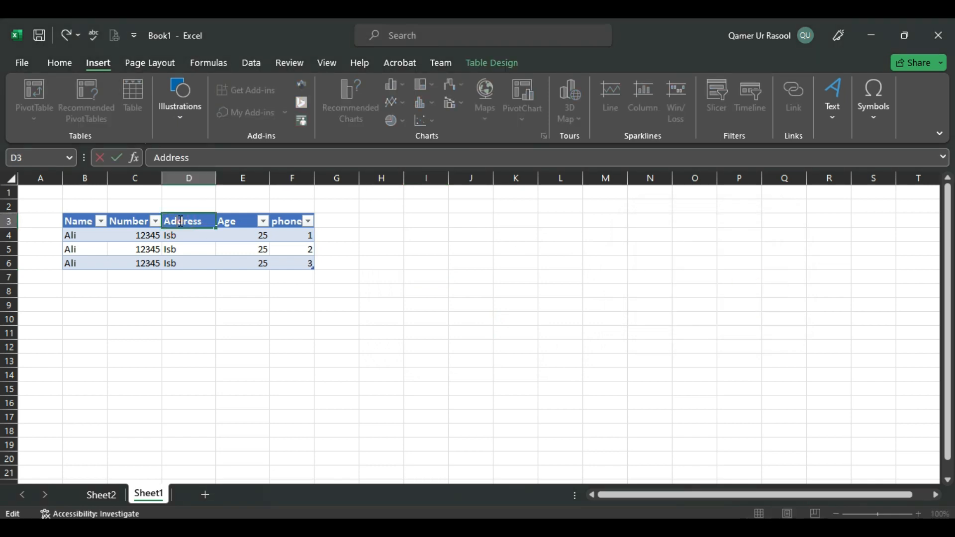
pyautogui.click(189, 248)
pyautogui.click(289, 215)
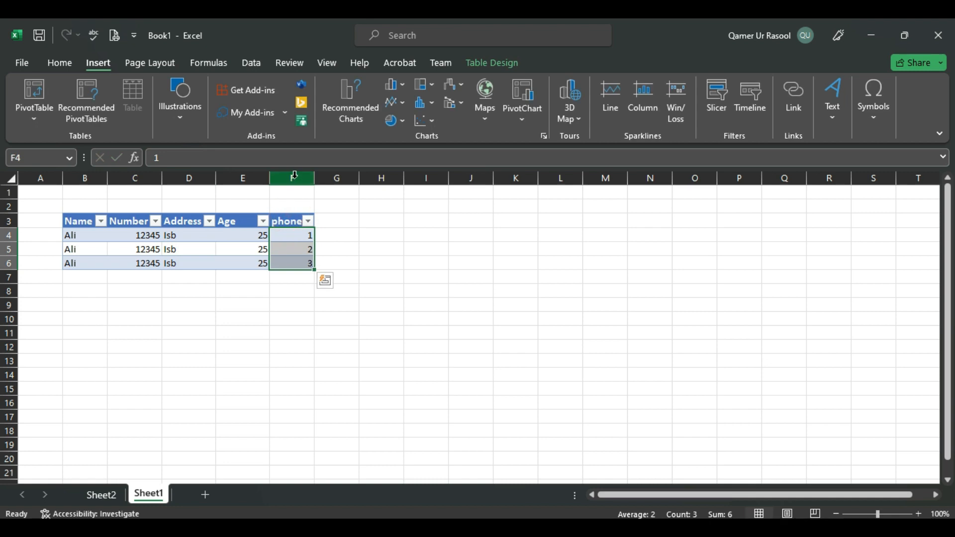
pyautogui.hotkey('ctrl', 'z')
pyautogui.hotkey('ctrl', 'z')
pyautogui.hotkey('ctrl', 'z')
pyautogui.hotkey('ctrl', 'z')
pyautogui.hotkey('ctrl', 'z')
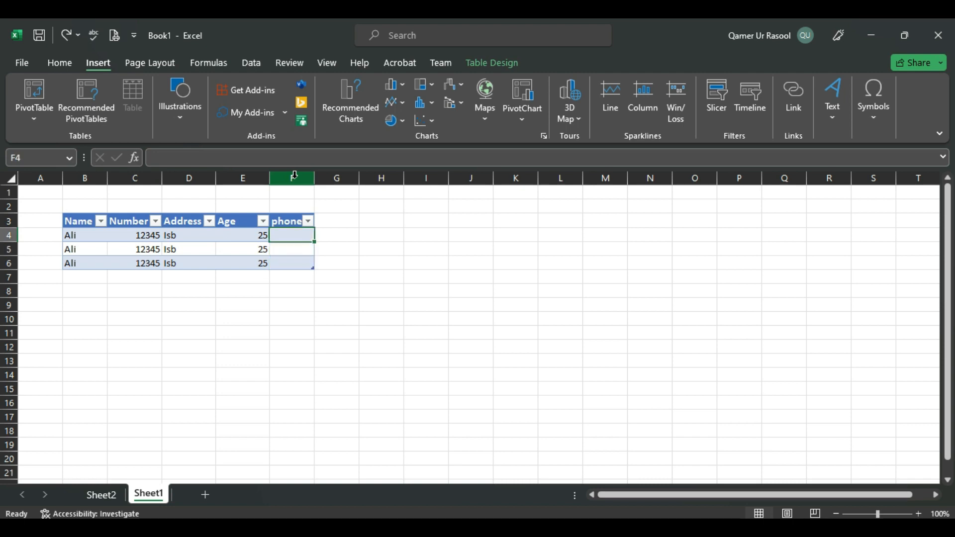
pyautogui.hotkey('ctrl', 'z')
pyautogui.hotkey('ctrl', 'z')
pyautogui.click(241, 234)
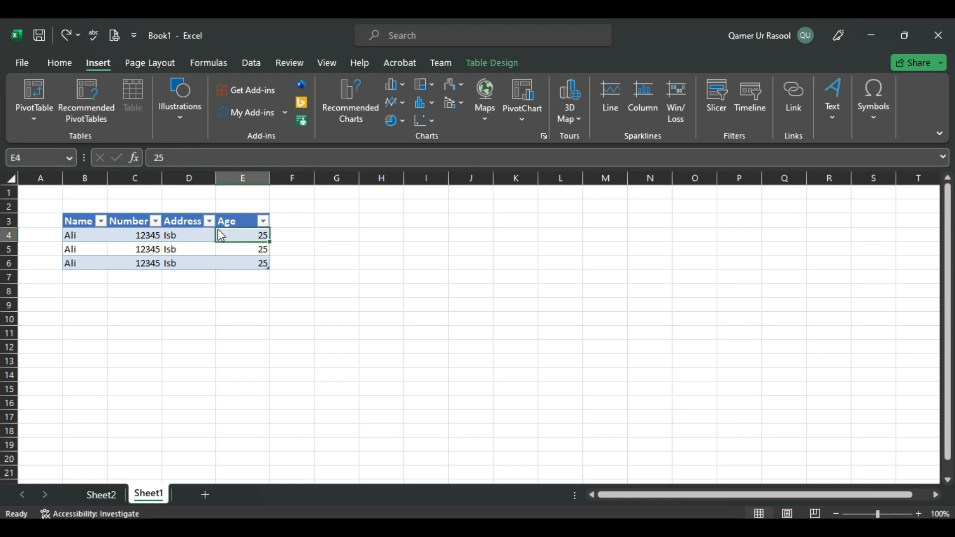
pyautogui.click(177, 221)
pyautogui.rightClick(180, 228)
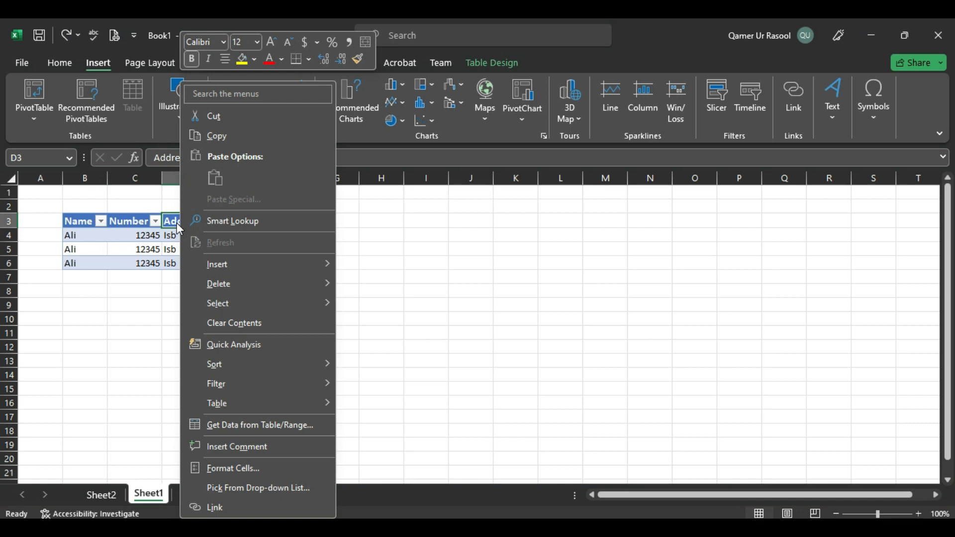
pyautogui.click(155, 221)
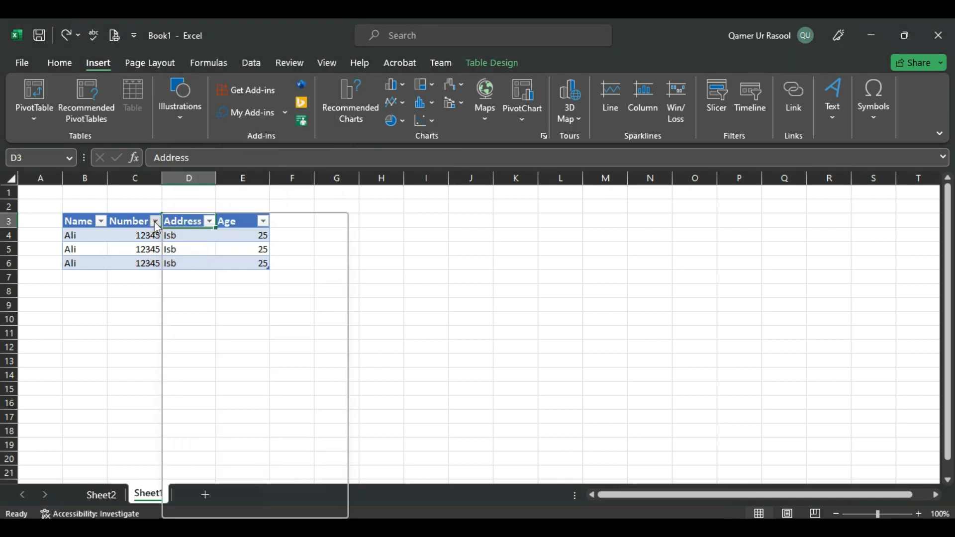
pyautogui.click(137, 221)
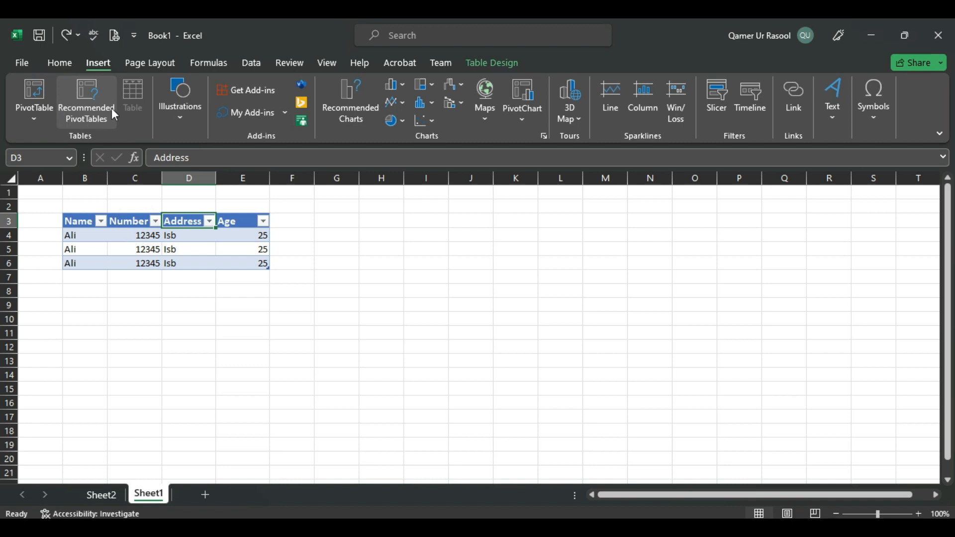
# Step: Summarize the table with a PivotTable placed on the existing worksheet at Sheet1!$H$6:$L$14
pyautogui.click(492, 68)
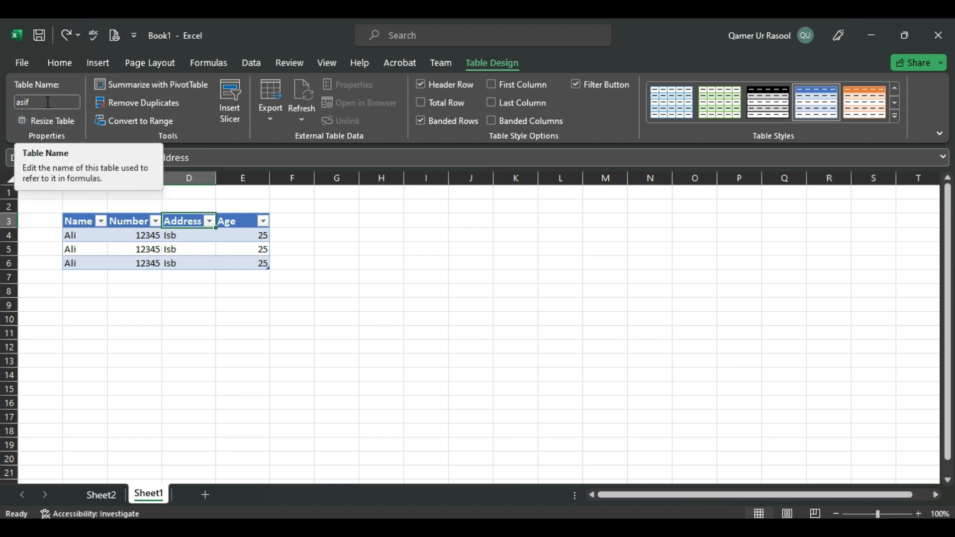
pyautogui.click(152, 88)
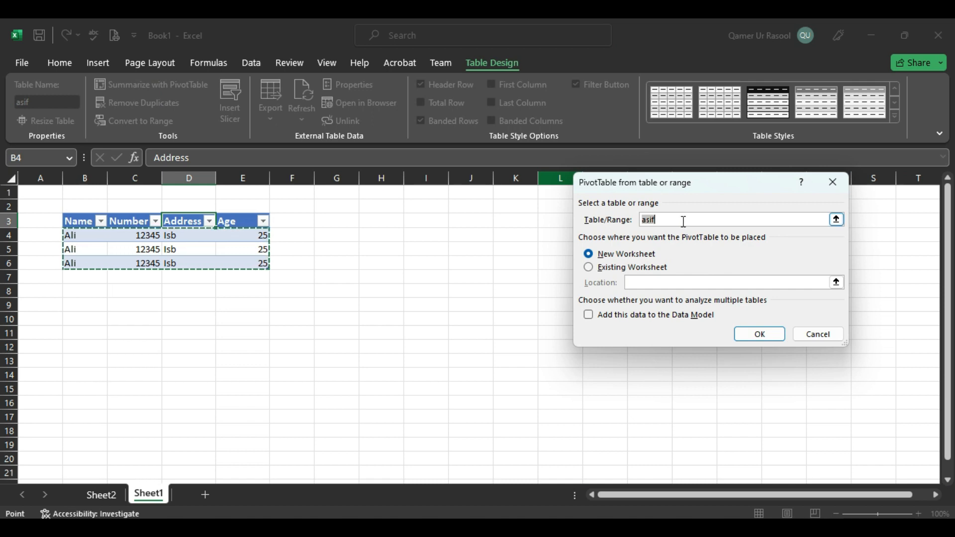
pyautogui.click(622, 273)
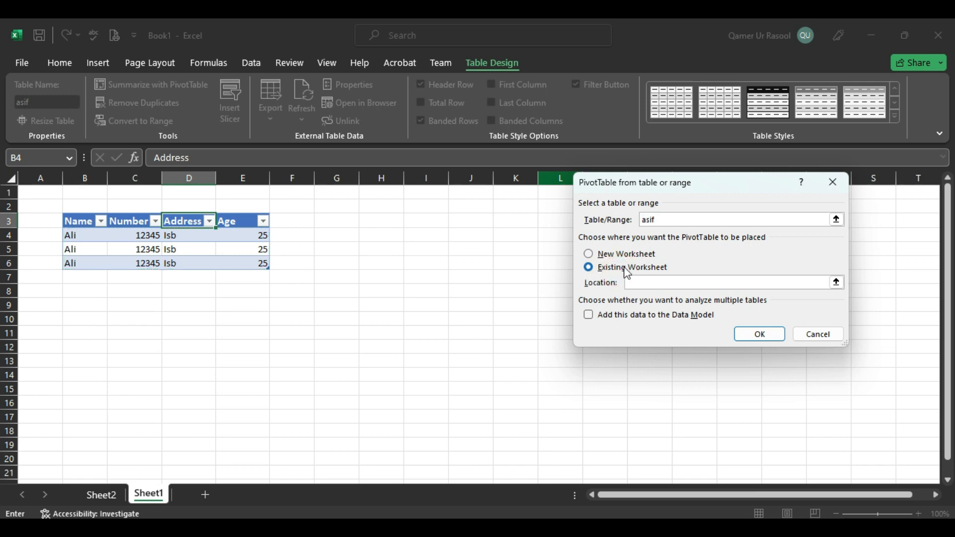
pyautogui.click(836, 282)
pyautogui.moveTo(390, 258); pyautogui.dragTo(573, 377)
pyautogui.click(836, 206)
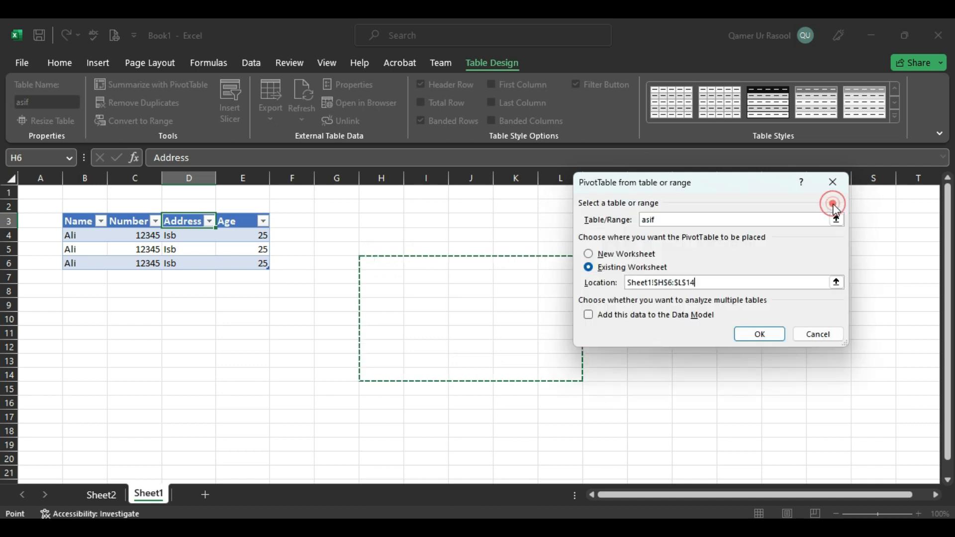
pyautogui.click(756, 335)
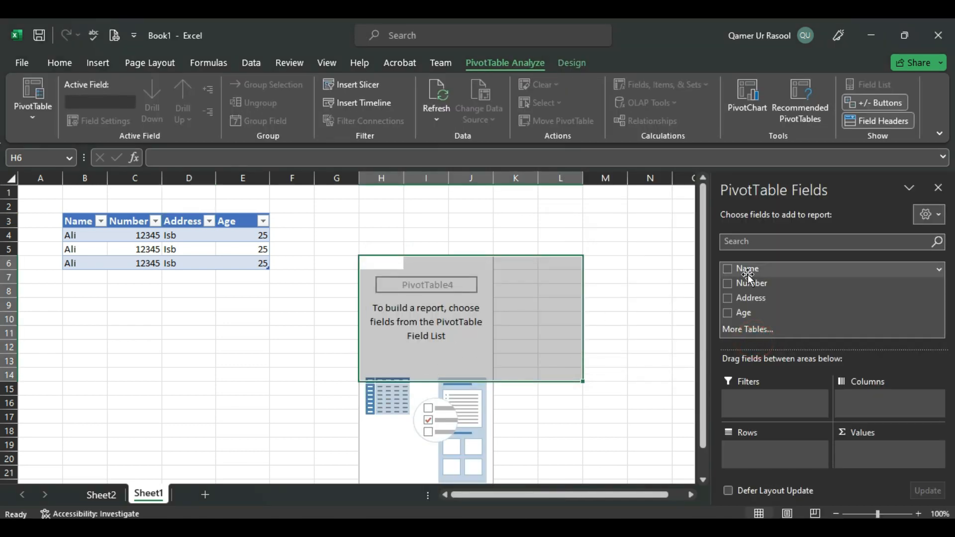
# Step: Add the Name, Number, Address and Age fields to the PivotTable report
pyautogui.click(728, 269)
pyautogui.click(728, 283)
pyautogui.click(728, 297)
pyautogui.click(728, 313)
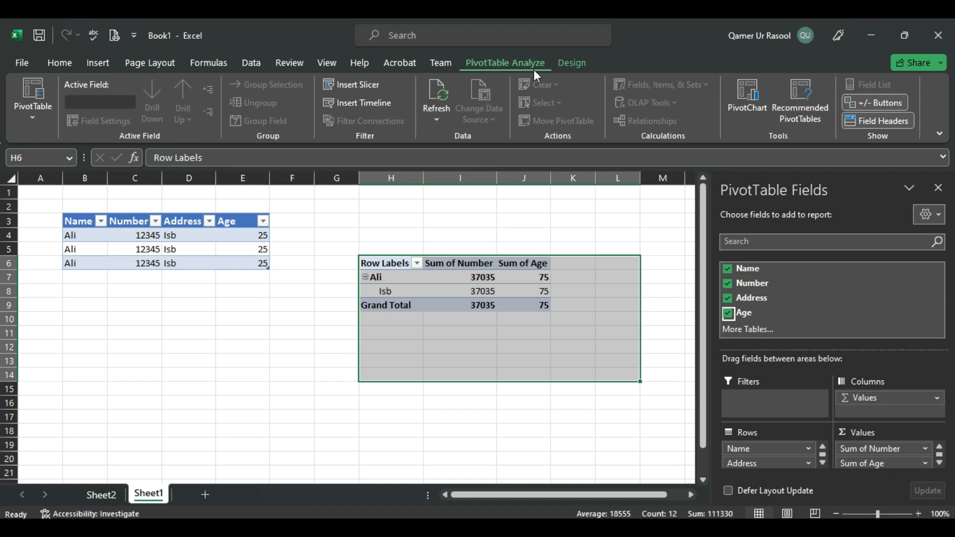
pyautogui.click(562, 66)
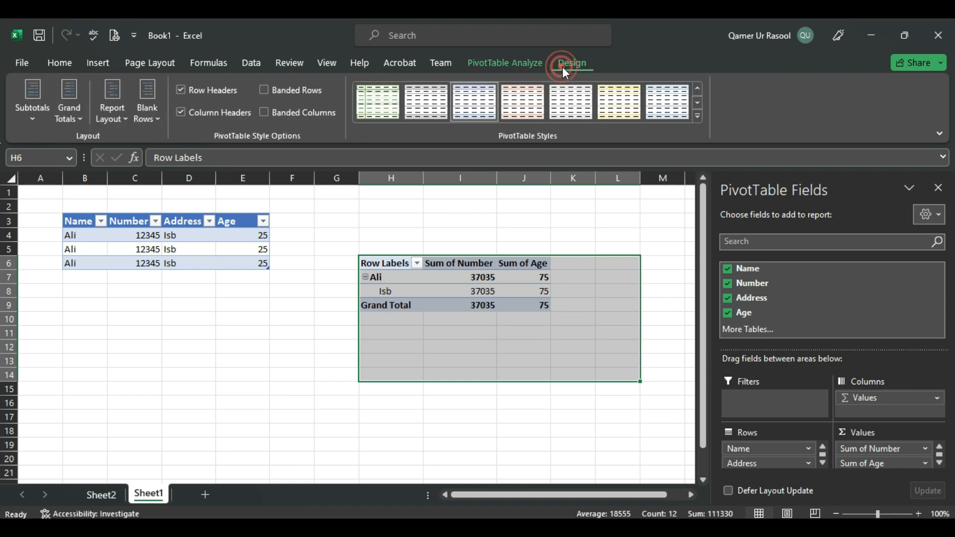
# Step: Remove duplicate rows from the source table, comparing the Name, Number, Address and Age columns
pyautogui.moveTo(222, 237); pyautogui.dragTo(299, 250)
pyautogui.click(221, 237)
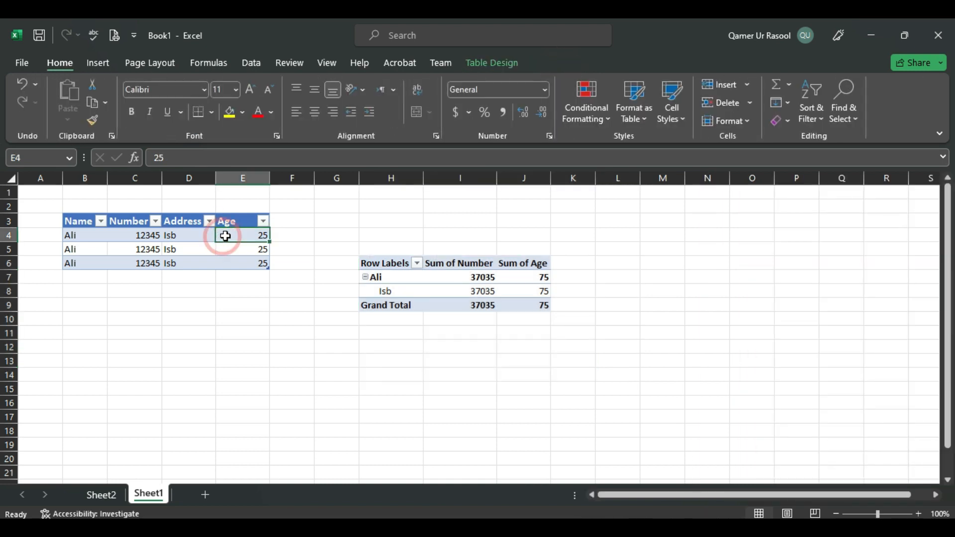
pyautogui.click(488, 60)
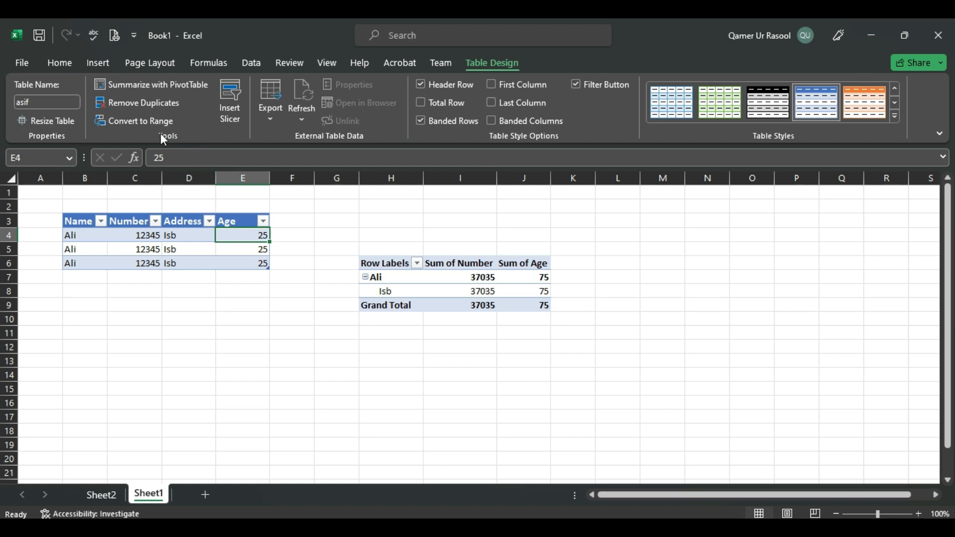
pyautogui.click(148, 109)
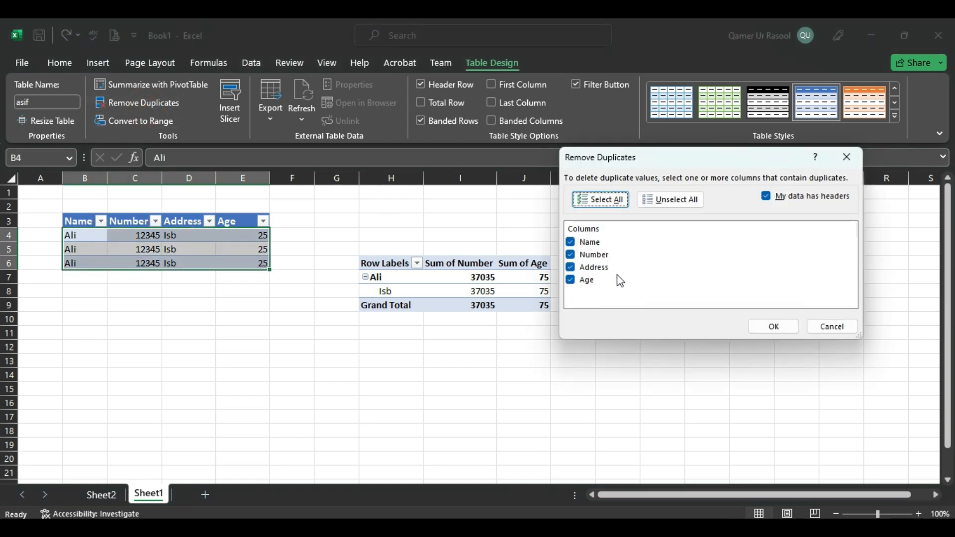
pyautogui.click(784, 327)
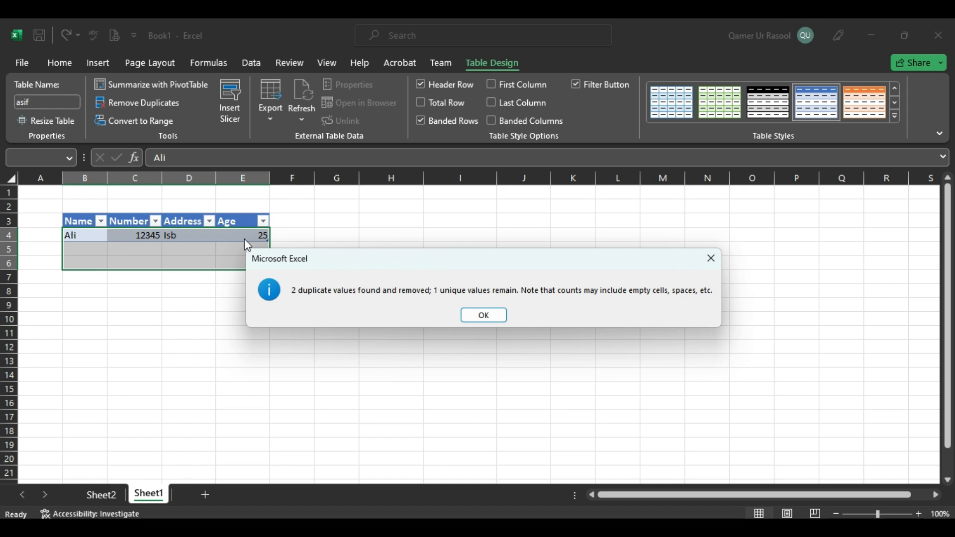
pyautogui.click(483, 315)
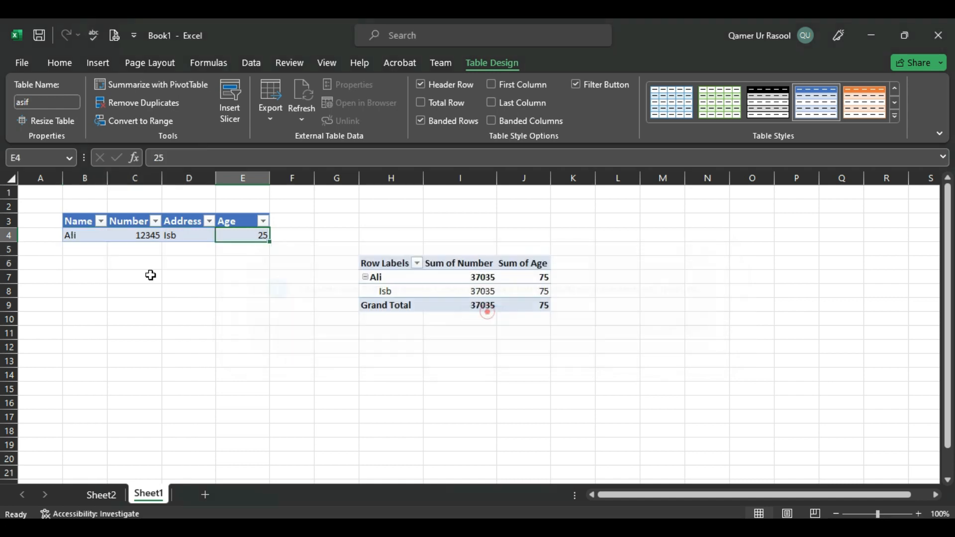
# Step: Add a record in row 5 with a first name, number 123, address lahr and age 40
pyautogui.click(79, 247)
pyautogui.write('ahm')
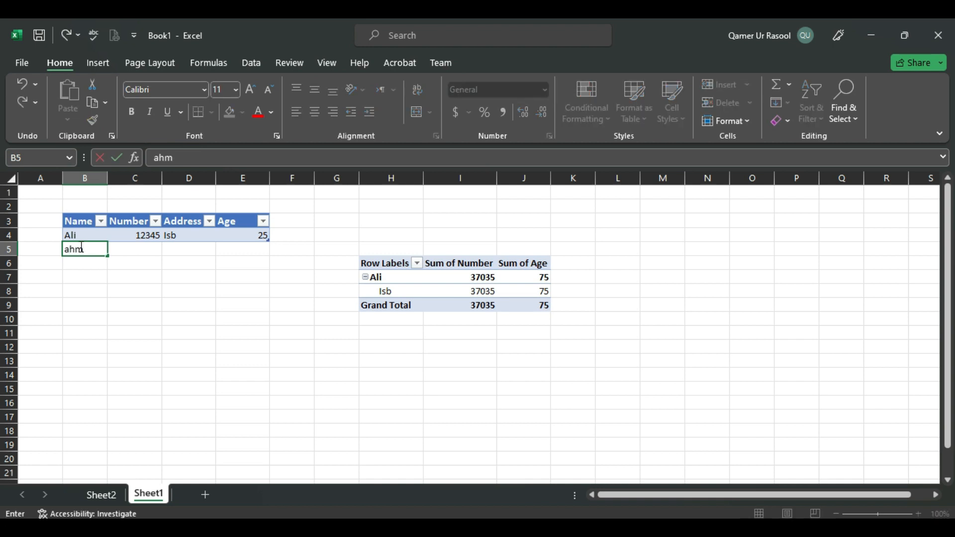
pyautogui.press('Tab')
pyautogui.write('12')
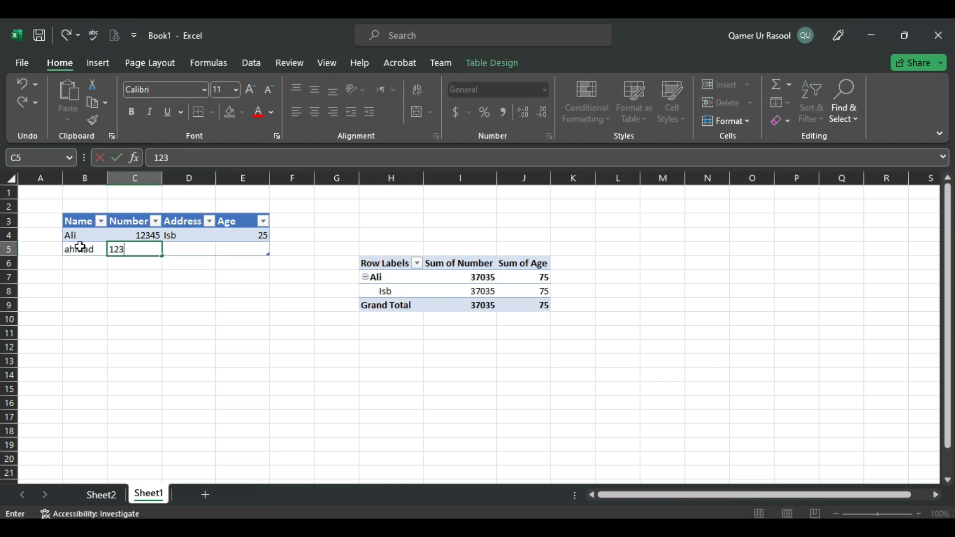
pyautogui.press('Tab')
pyautogui.write('lah')
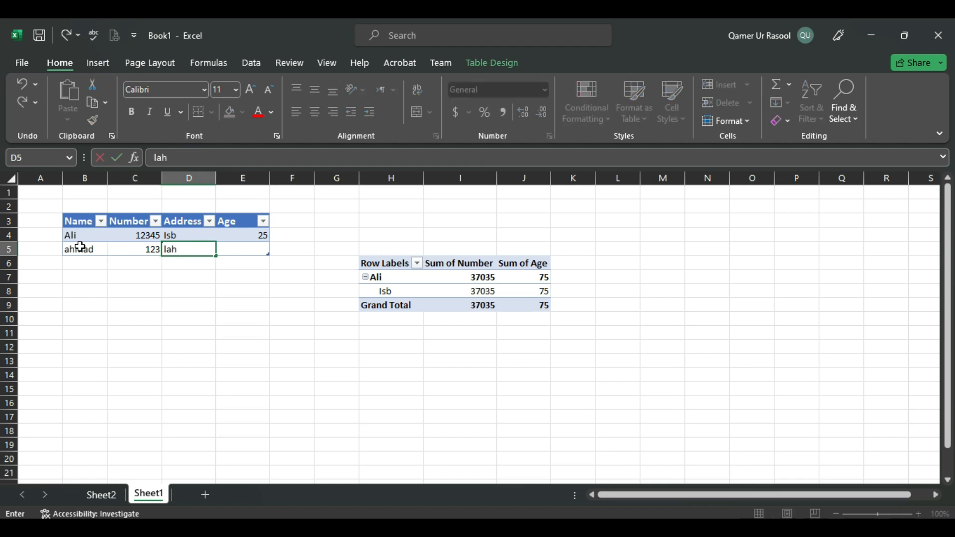
pyautogui.press('Tab')
pyautogui.write('40')
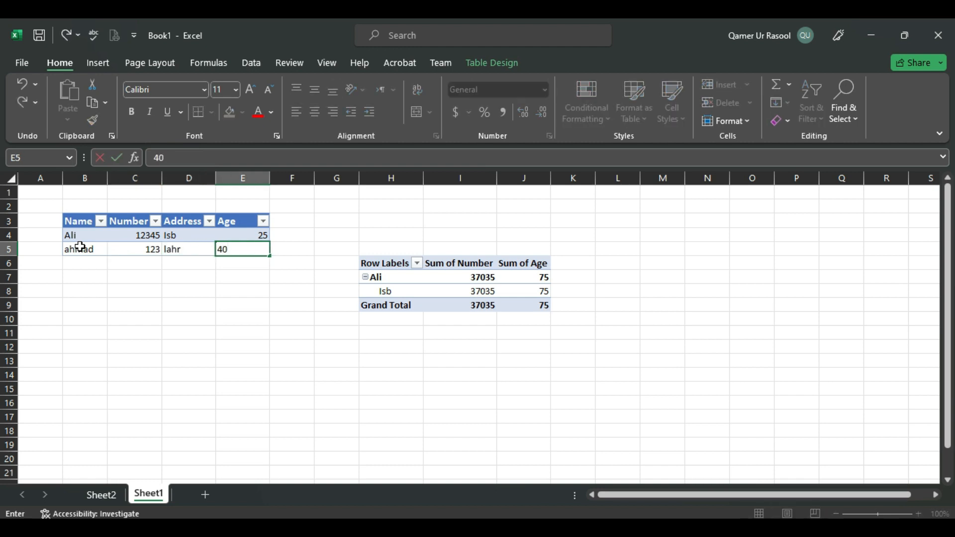
pyautogui.click(134, 357)
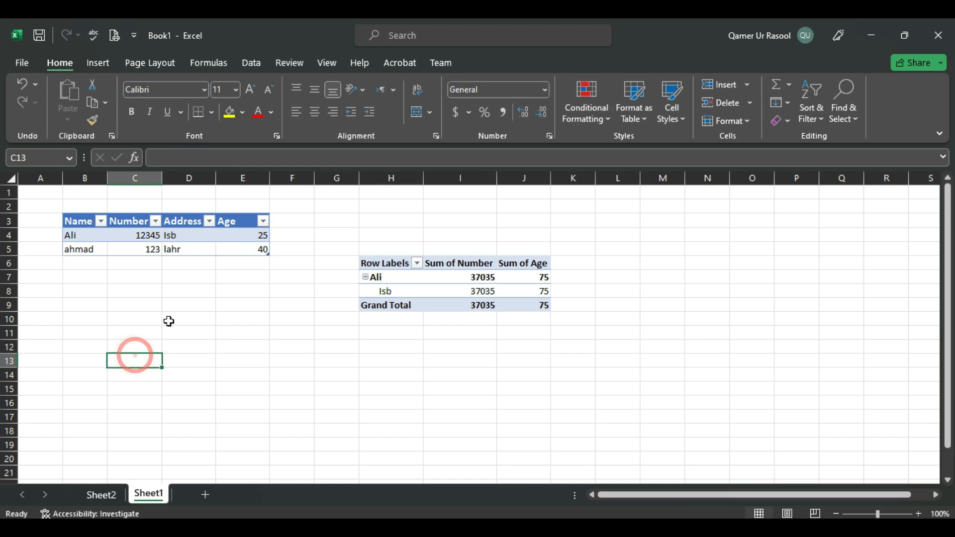
# Step: Open the resize settings of the source table and accept the data range $B$3:$E$5
pyautogui.click(77, 251)
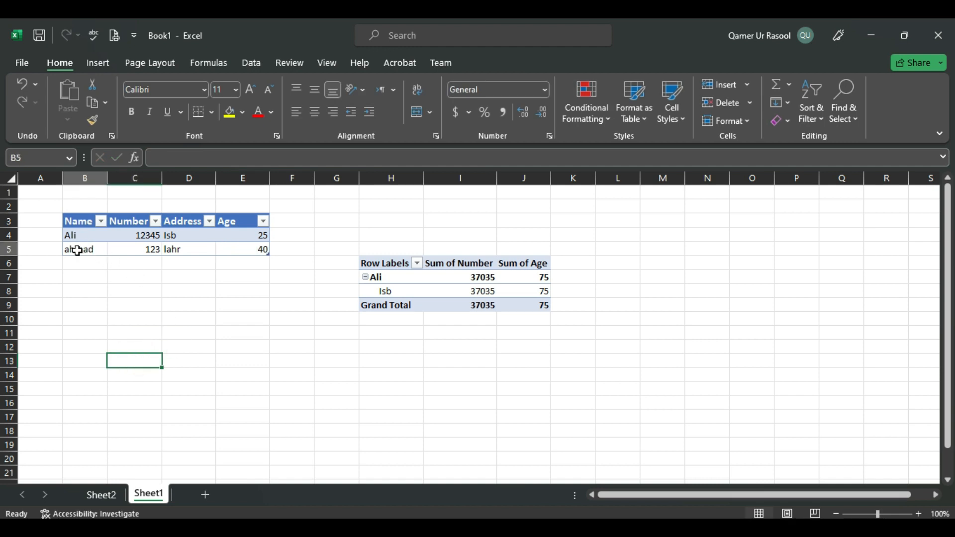
pyautogui.click(66, 235)
pyautogui.click(74, 222)
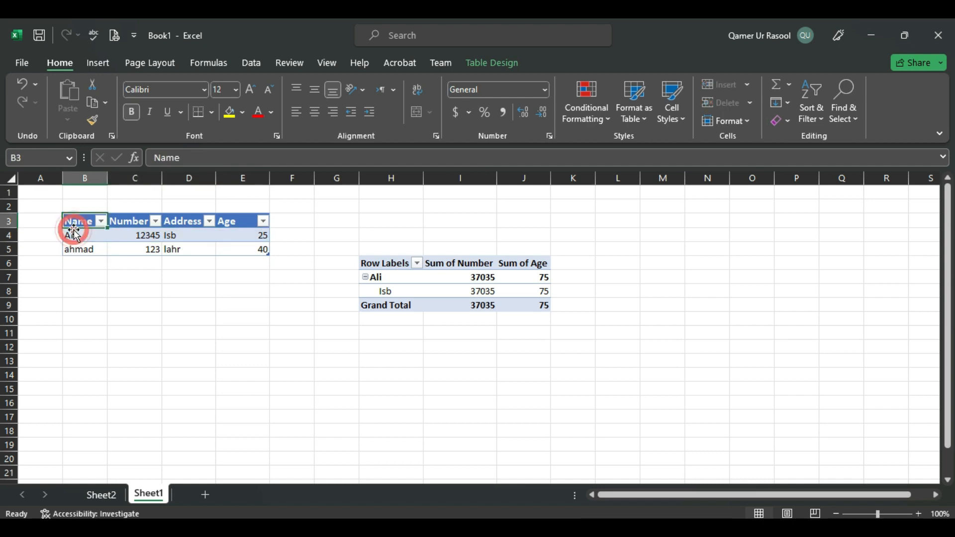
pyautogui.click(485, 61)
pyautogui.click(71, 123)
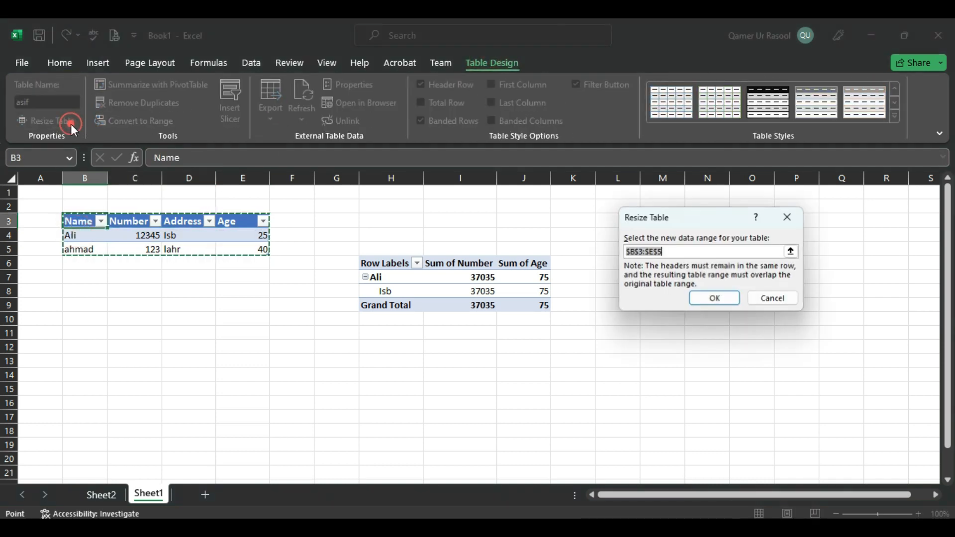
pyautogui.click(790, 252)
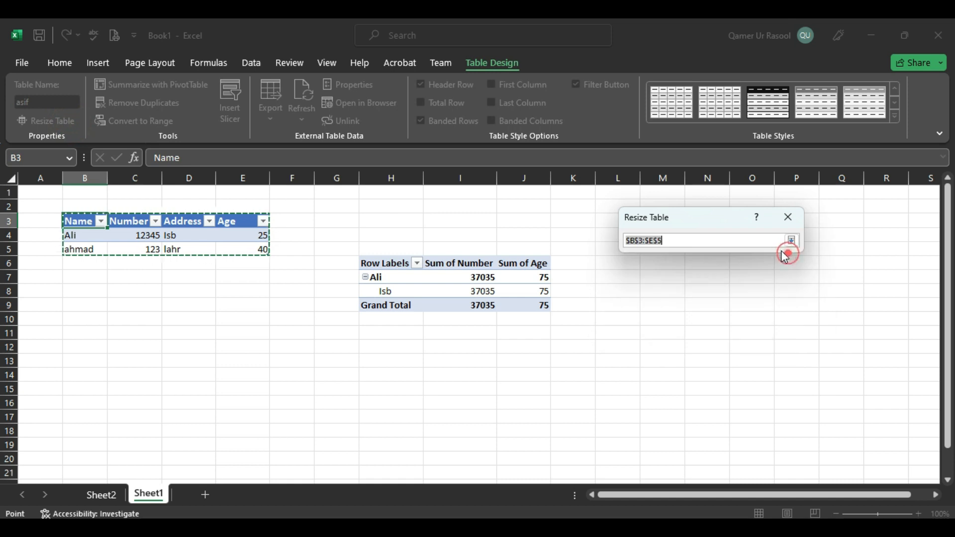
pyautogui.click(791, 240)
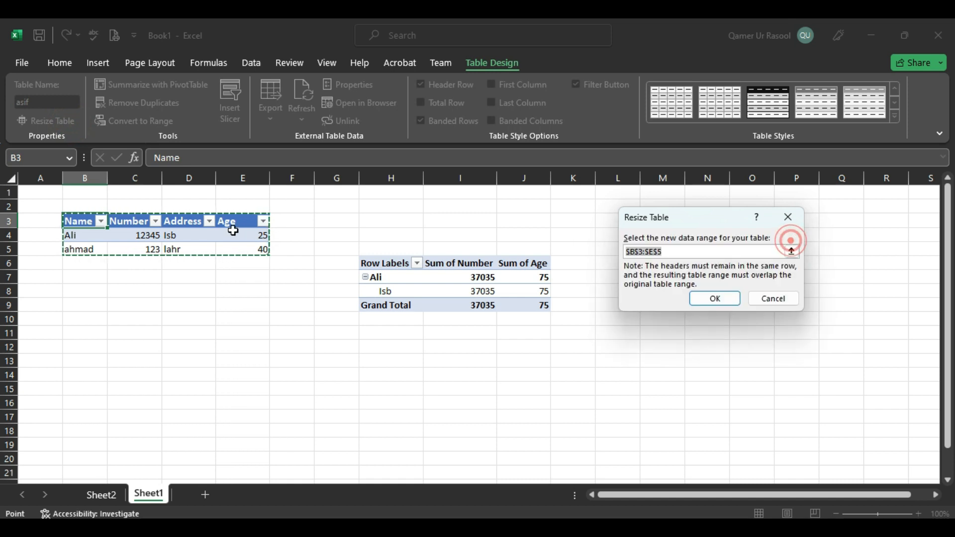
pyautogui.click(711, 301)
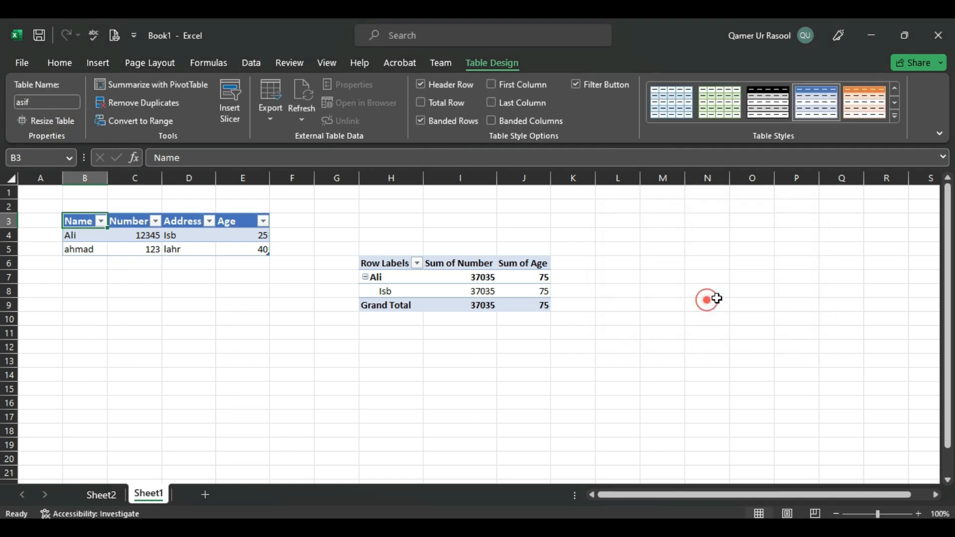
# Step: Add a record in row 6 of the source table with a first name, number 12, address pswr and age 35
pyautogui.click(78, 262)
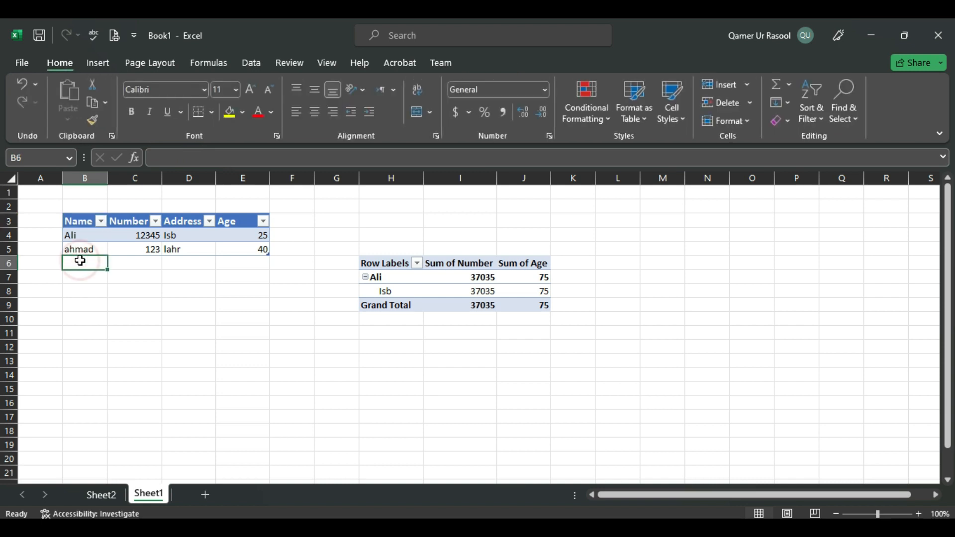
pyautogui.write('nasir')
pyautogui.press('Tab')
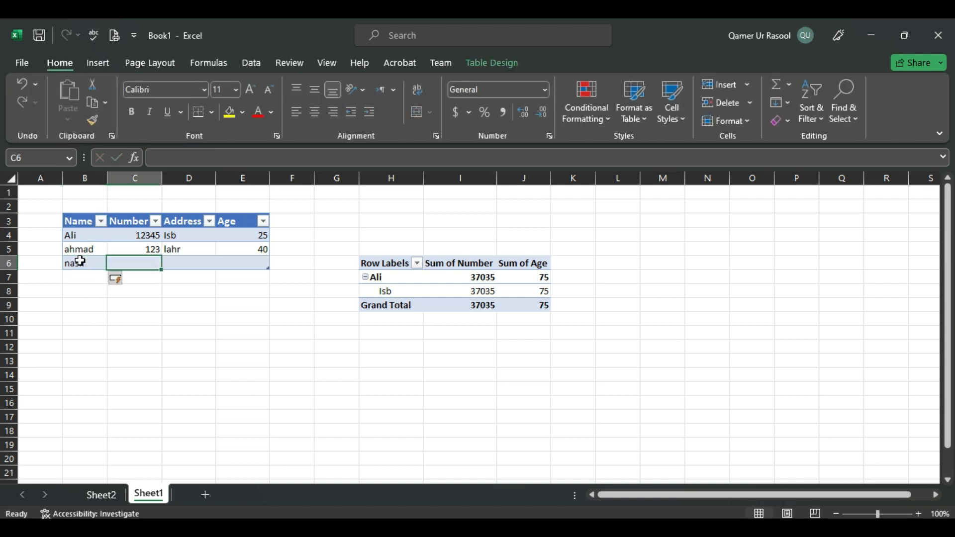
pyautogui.write('12')
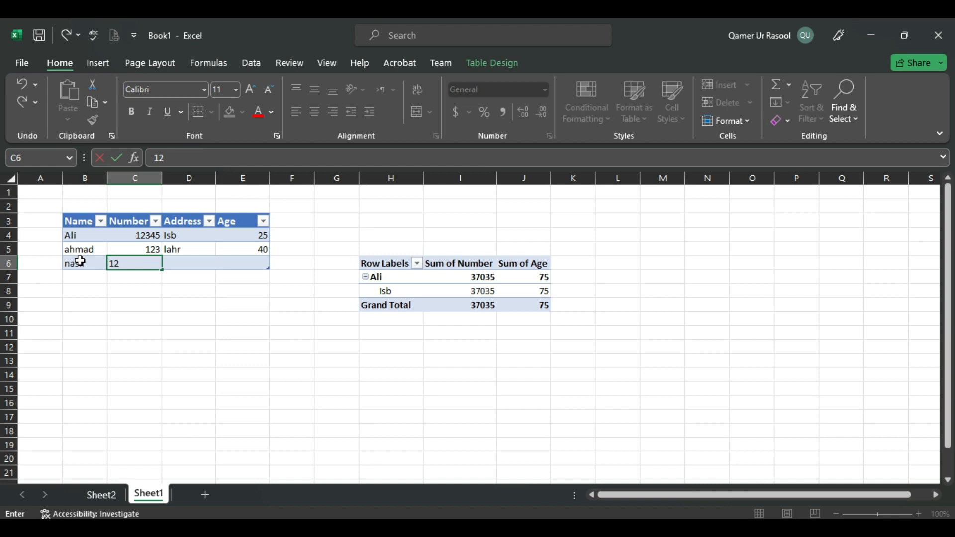
pyautogui.press('Tab')
pyautogui.write('p')
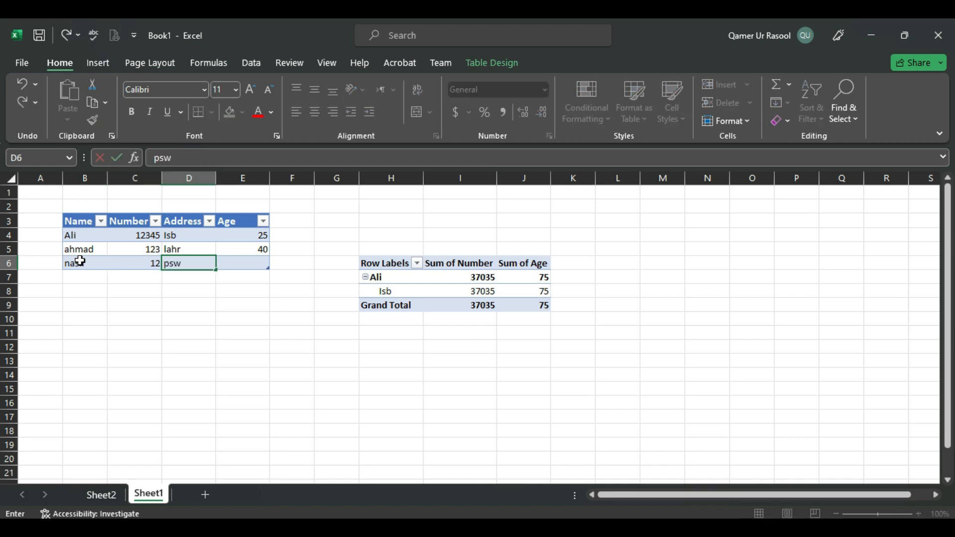
pyautogui.press('Tab')
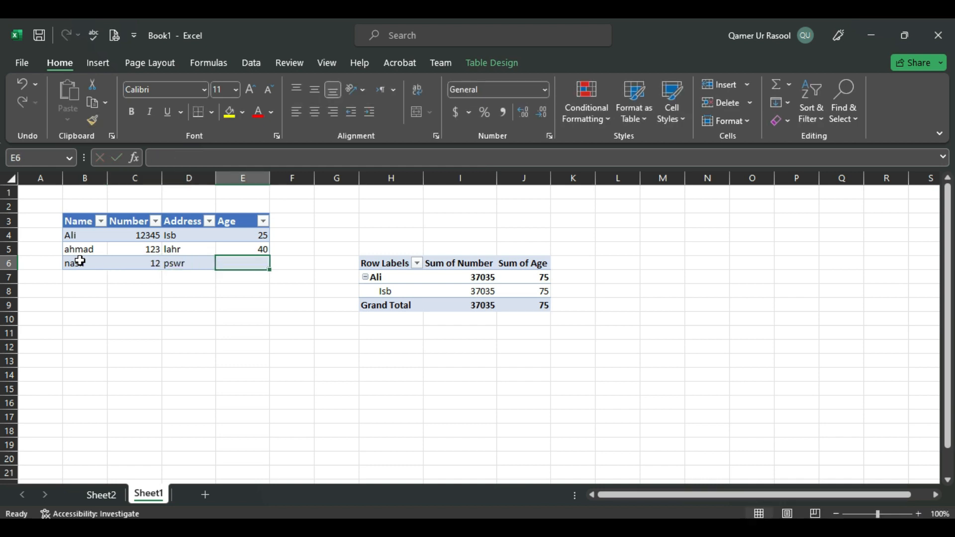
pyautogui.write('35')
pyautogui.press('Return')
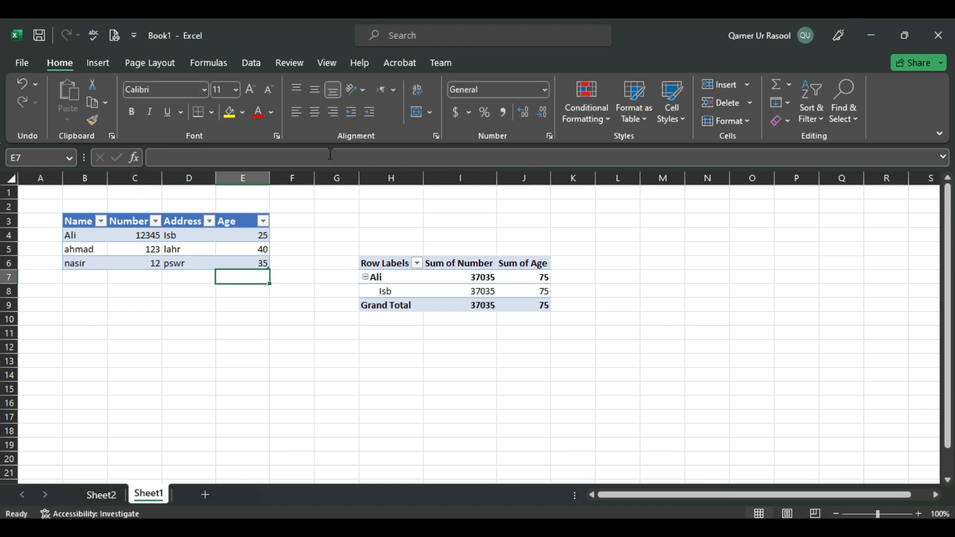
# Step: Convert the source table to a normal range, undo the conversion, and check the Age column's filter options
pyautogui.click(234, 235)
pyautogui.click(498, 64)
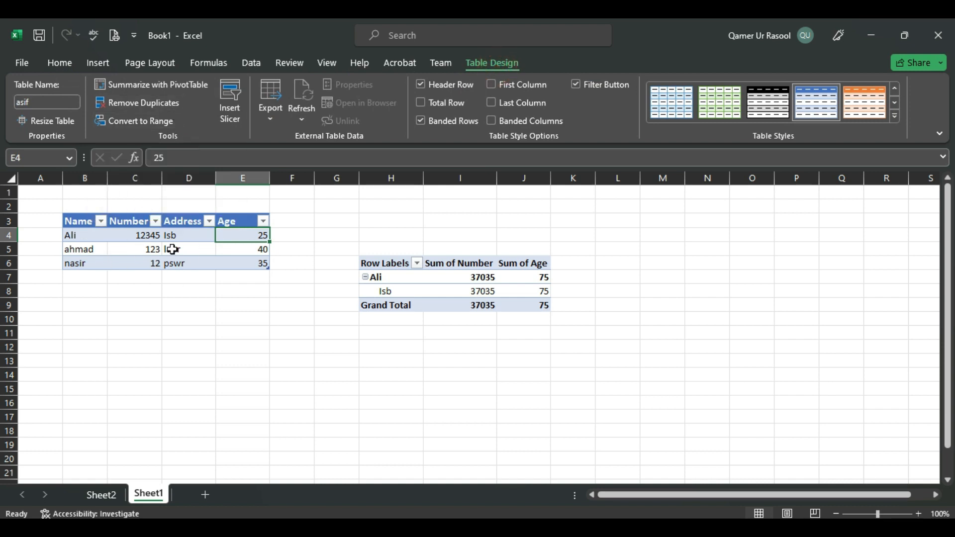
pyautogui.click(156, 126)
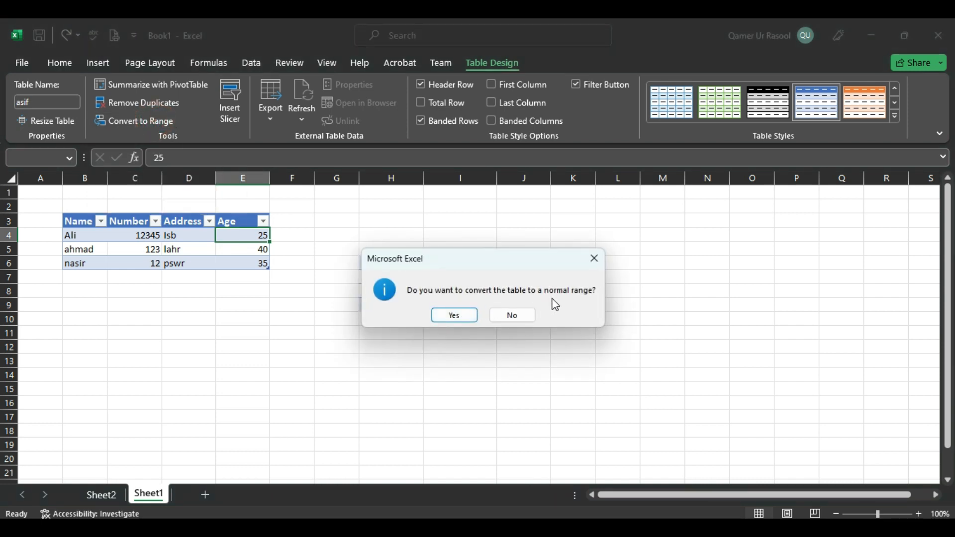
pyautogui.click(454, 318)
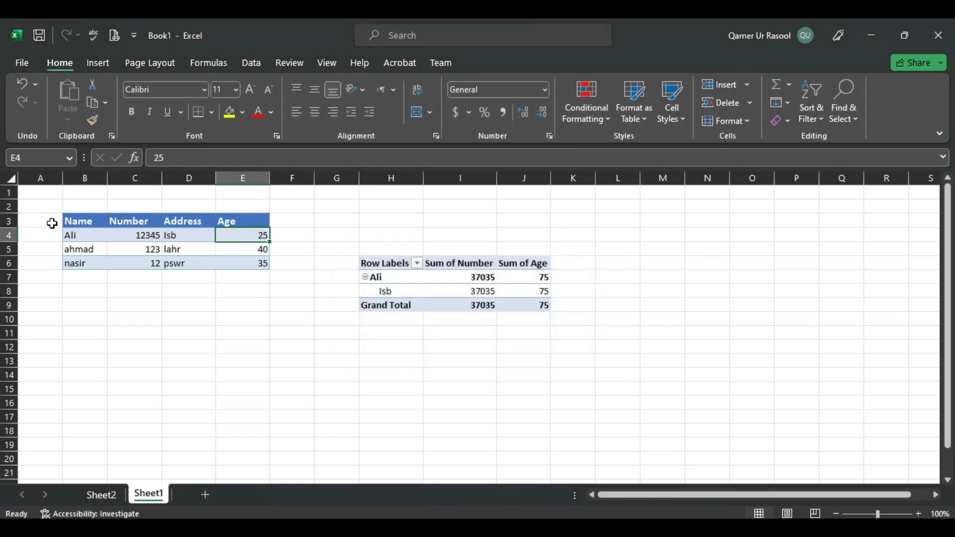
pyautogui.hotkey('ctrl', 'z')
pyautogui.click(263, 221)
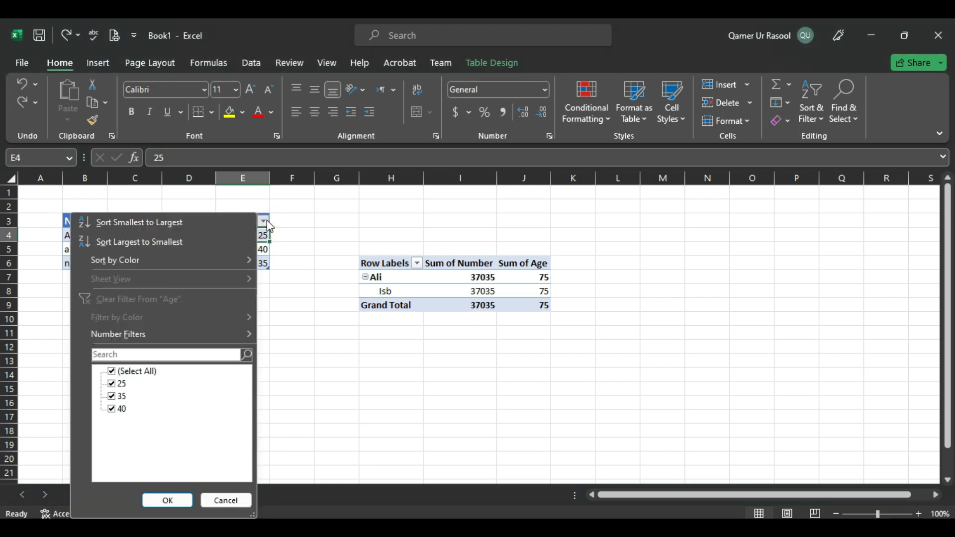
pyautogui.click(265, 221)
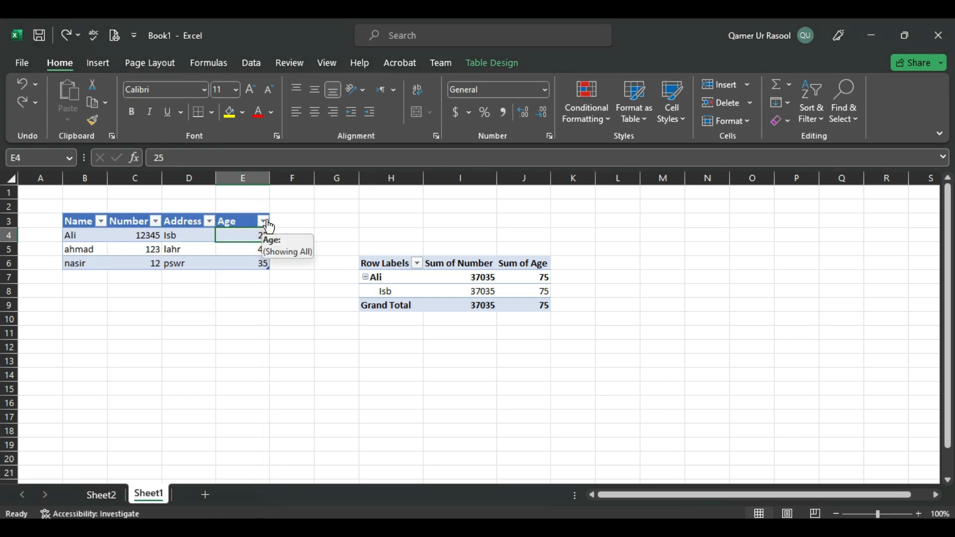
# Step: Insert slicers for the Name and Number columns of the source table
pyautogui.click(494, 64)
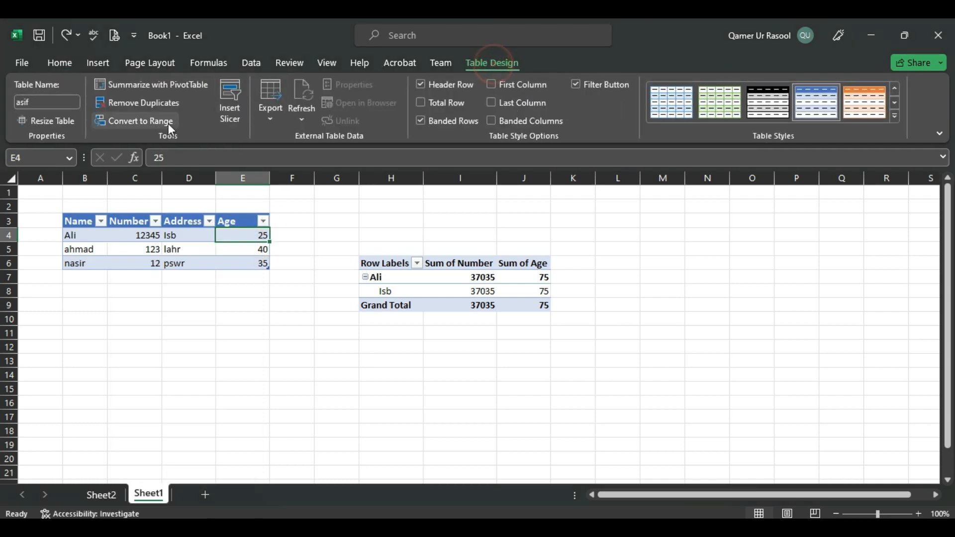
pyautogui.click(237, 91)
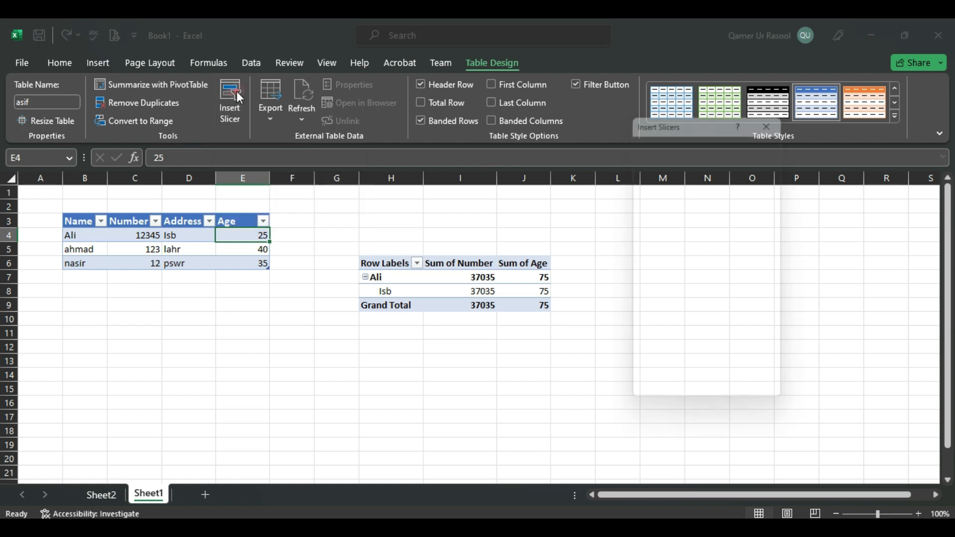
pyautogui.click(647, 144)
pyautogui.click(645, 159)
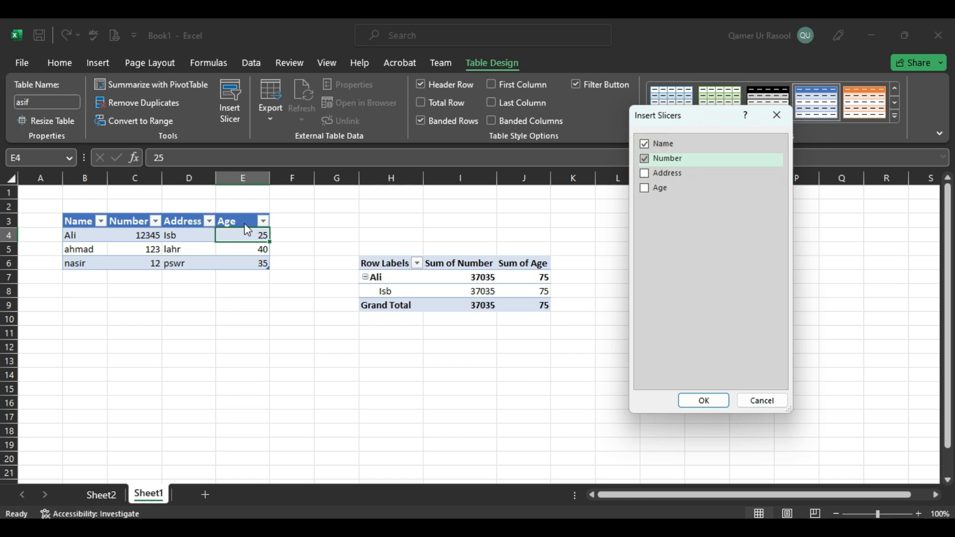
pyautogui.click(687, 401)
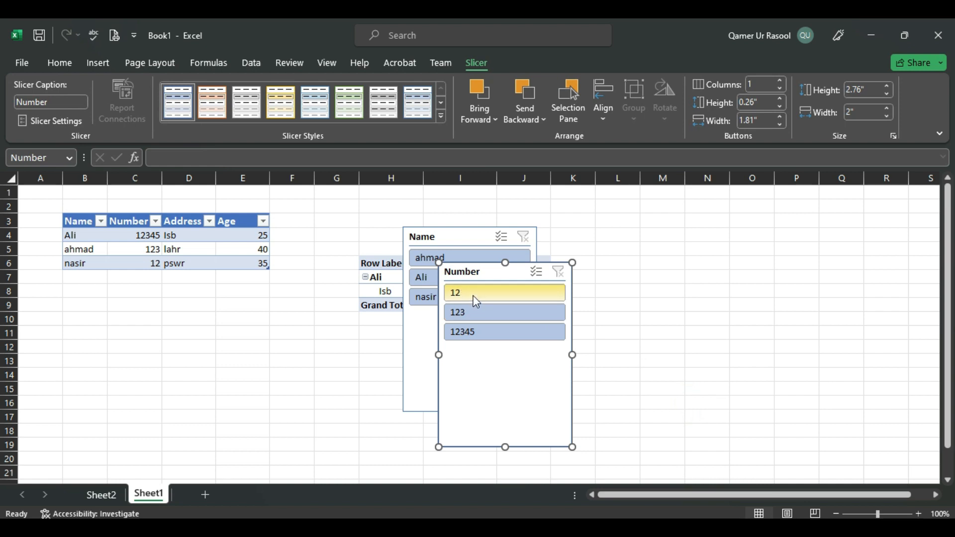
# Step: Move the Number and Name slicers apart on the sheet, and delete both
pyautogui.moveTo(506, 273); pyautogui.dragTo(731, 226)
pyautogui.moveTo(445, 237); pyautogui.dragTo(309, 248)
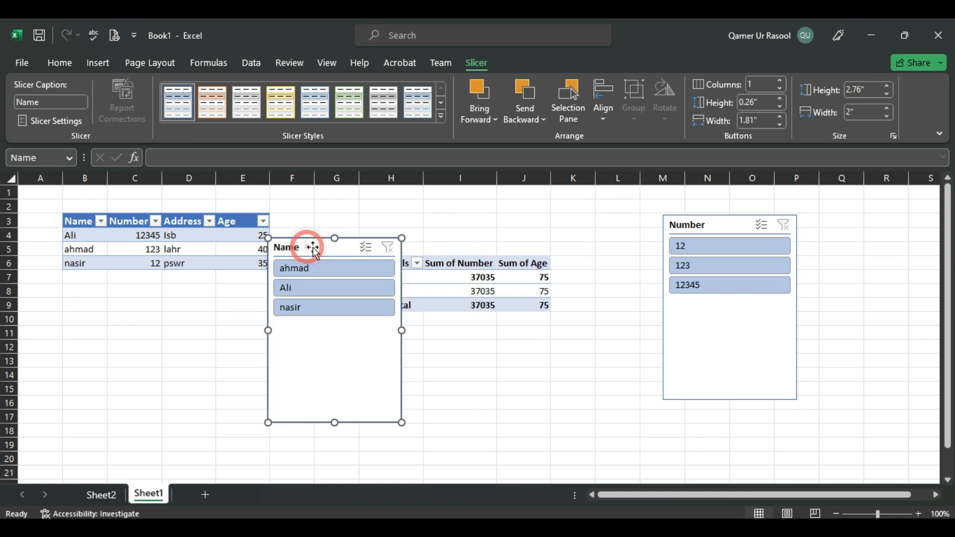
pyautogui.press('Delete')
pyautogui.click(727, 224)
pyautogui.press('Delete')
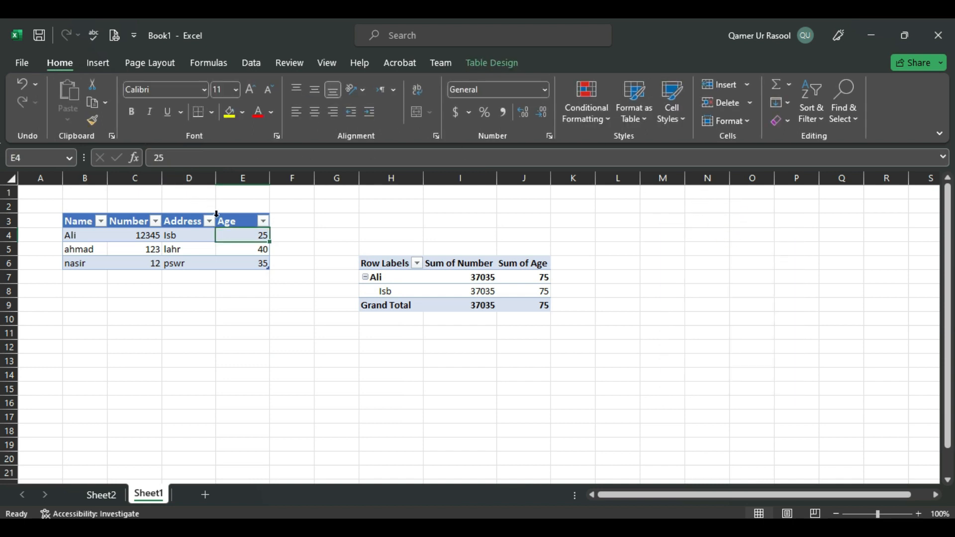
# Step: Insert slicers for the Name, Number, Address and Age columns of the source table
pyautogui.click(504, 61)
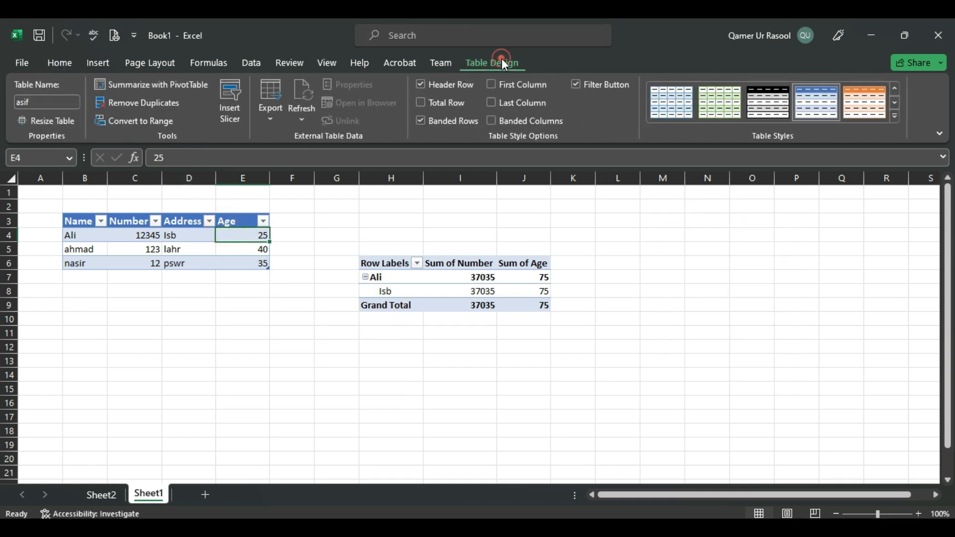
pyautogui.click(243, 113)
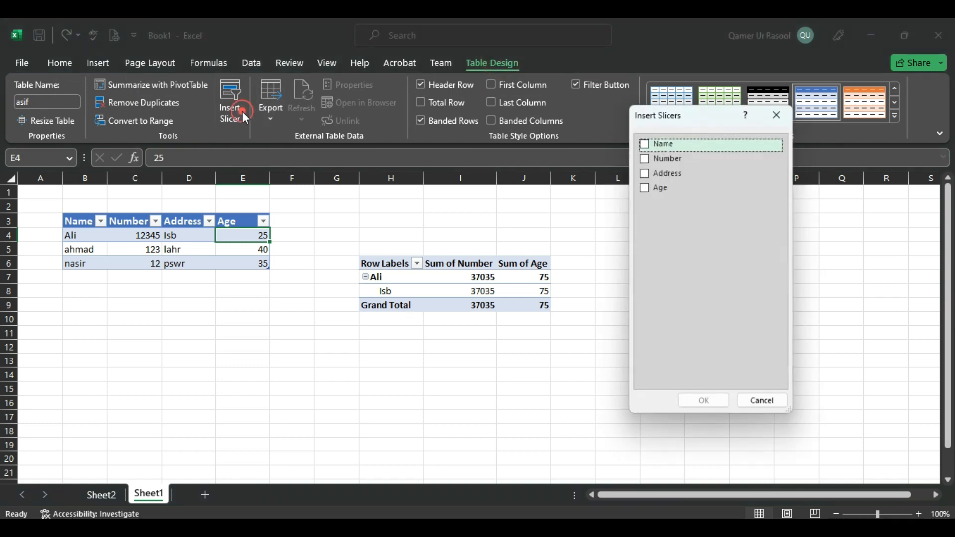
pyautogui.click(646, 145)
pyautogui.click(646, 159)
pyautogui.click(645, 173)
pyautogui.click(645, 188)
pyautogui.click(697, 399)
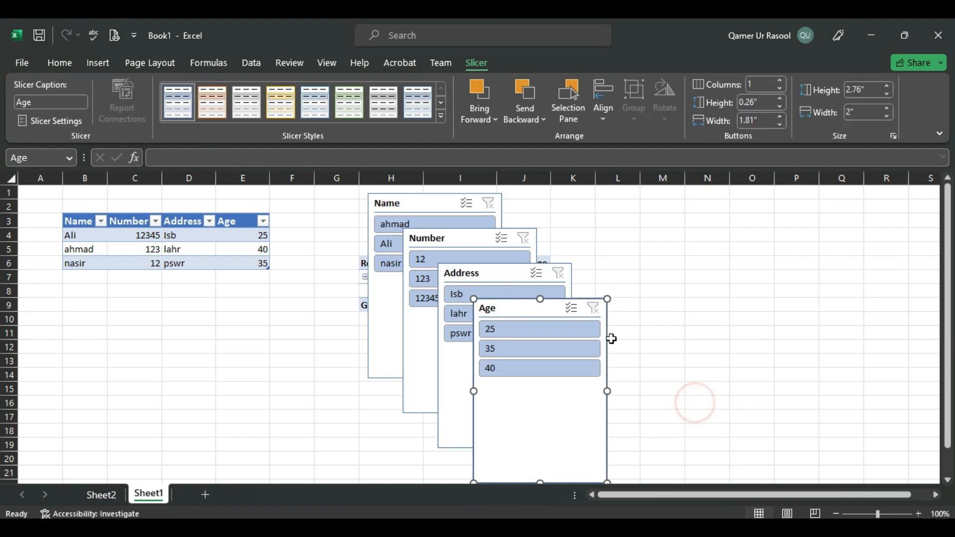
# Step: Spread out the Age, Address and Number slicers so that the four slicers no longer overlap
pyautogui.moveTo(522, 310); pyautogui.dragTo(792, 234)
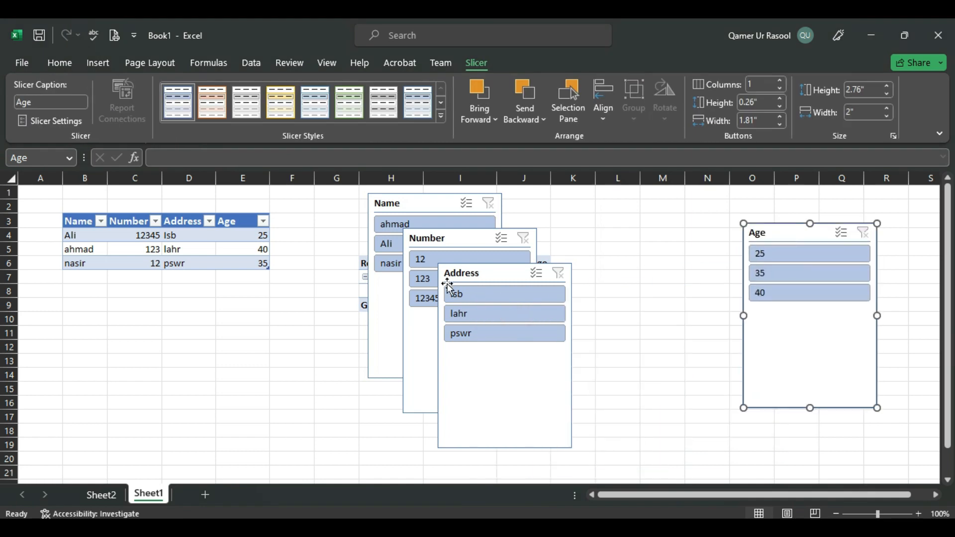
pyautogui.moveTo(487, 271); pyautogui.dragTo(623, 232)
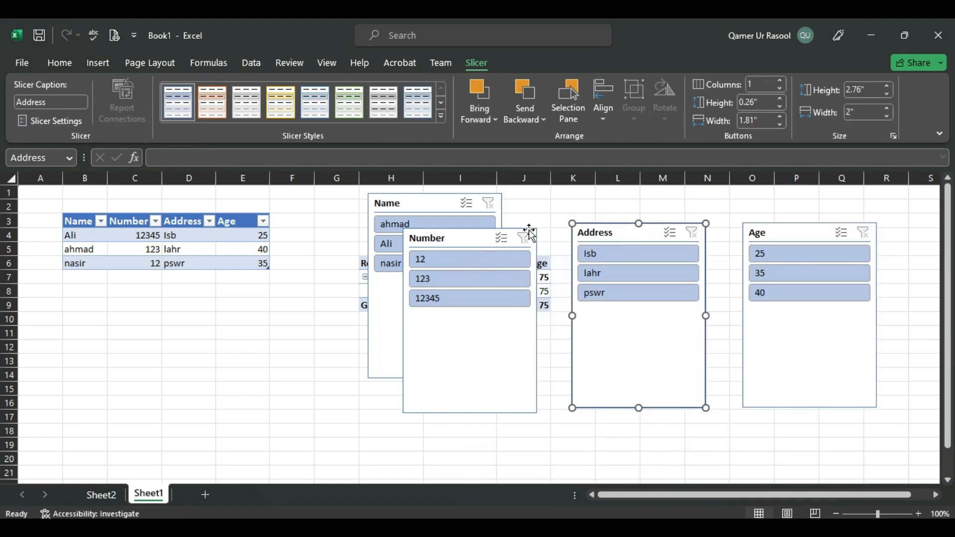
pyautogui.moveTo(460, 235); pyautogui.dragTo(292, 243)
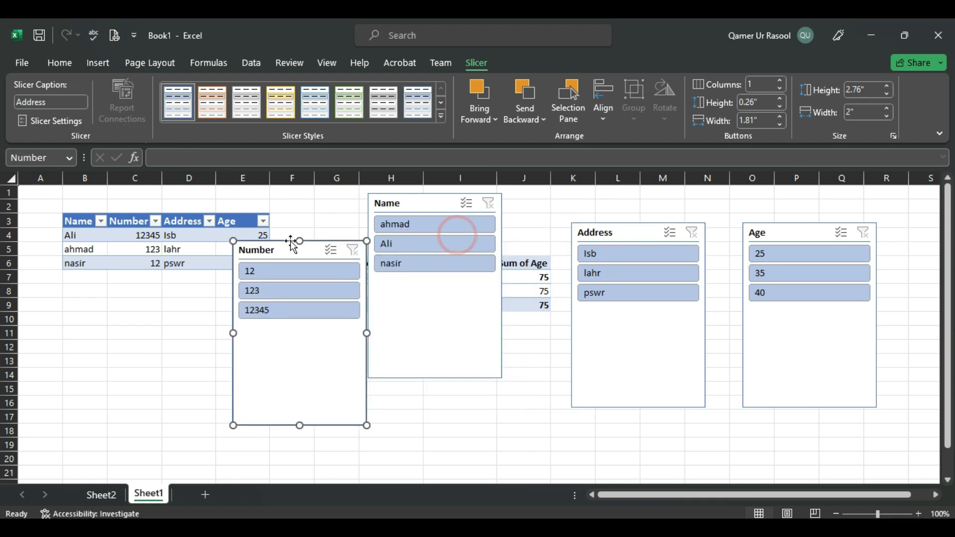
# Step: Delete the Name, Number, Address and Age slicers from the sheet
pyautogui.click(395, 206)
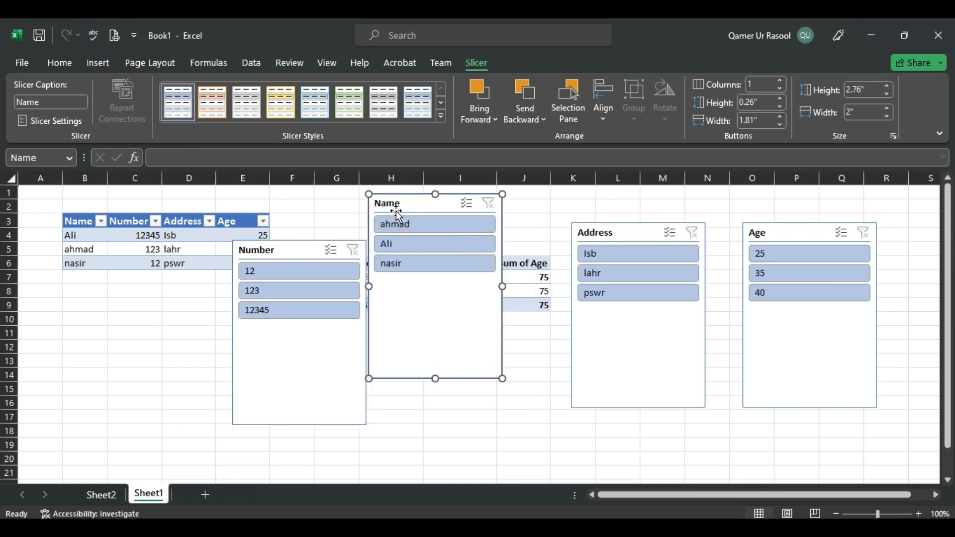
pyautogui.press('Delete')
pyautogui.click(309, 254)
pyautogui.press('Delete')
pyautogui.click(615, 241)
pyautogui.press('Delete')
pyautogui.click(785, 231)
pyautogui.press('Delete')
# Step: Open the export of the source table to a SharePoint list, review its address field, and cancel the export
pyautogui.click(202, 258)
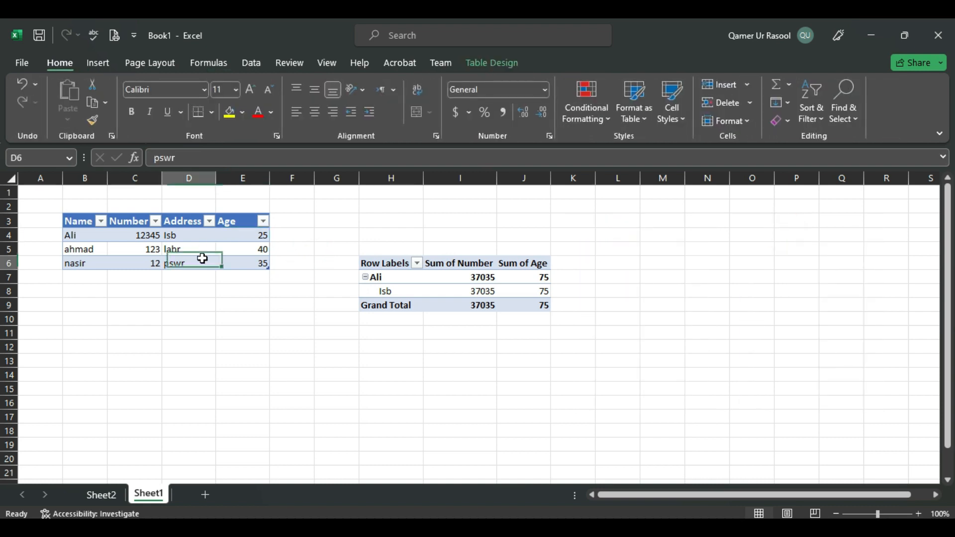
pyautogui.click(480, 61)
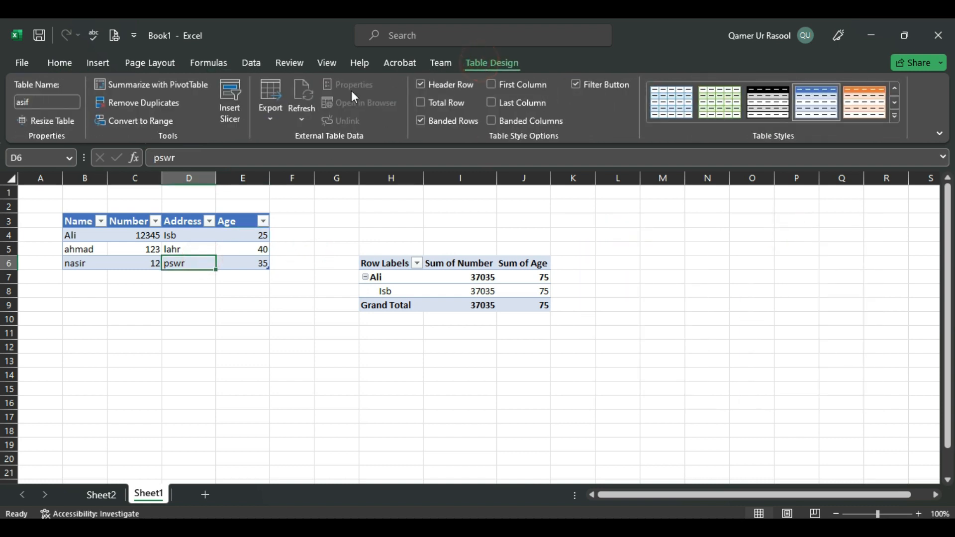
pyautogui.click(271, 120)
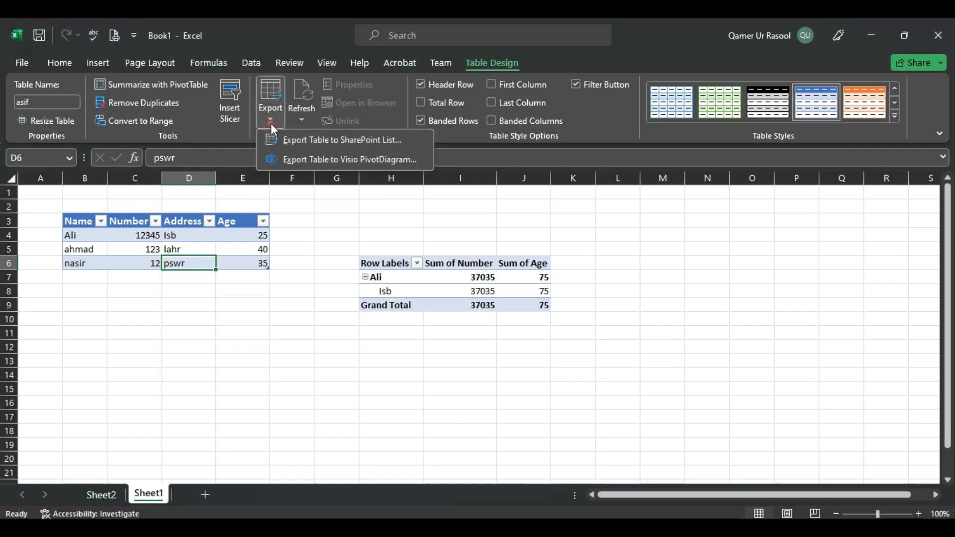
pyautogui.click(291, 142)
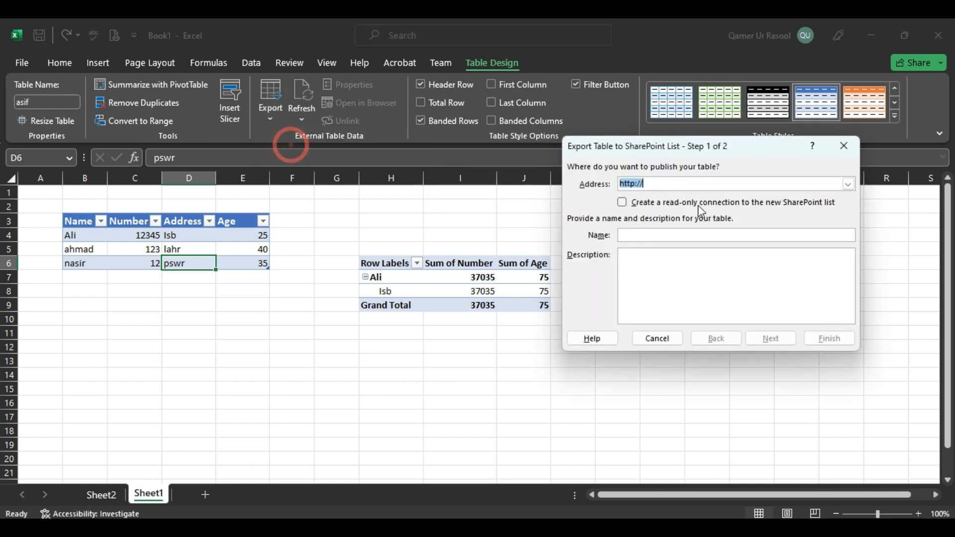
pyautogui.click(678, 184)
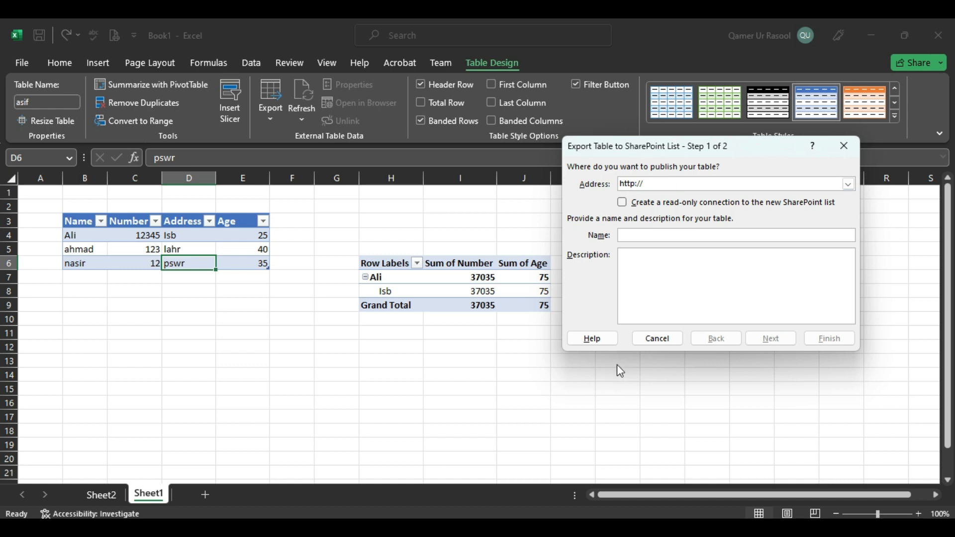
pyautogui.click(657, 339)
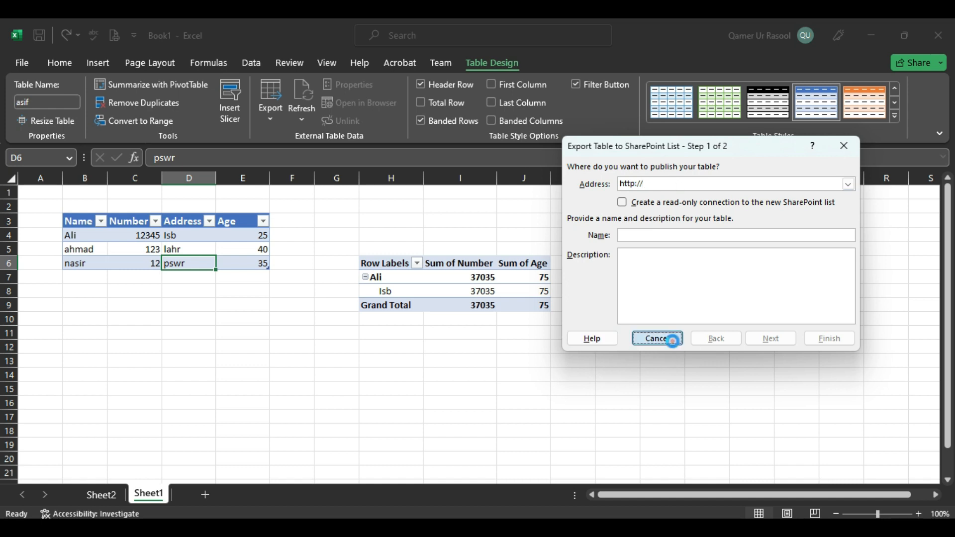
# Step: Try to export the source table to a Visio PivotDiagram
pyautogui.click(302, 118)
pyautogui.click(281, 120)
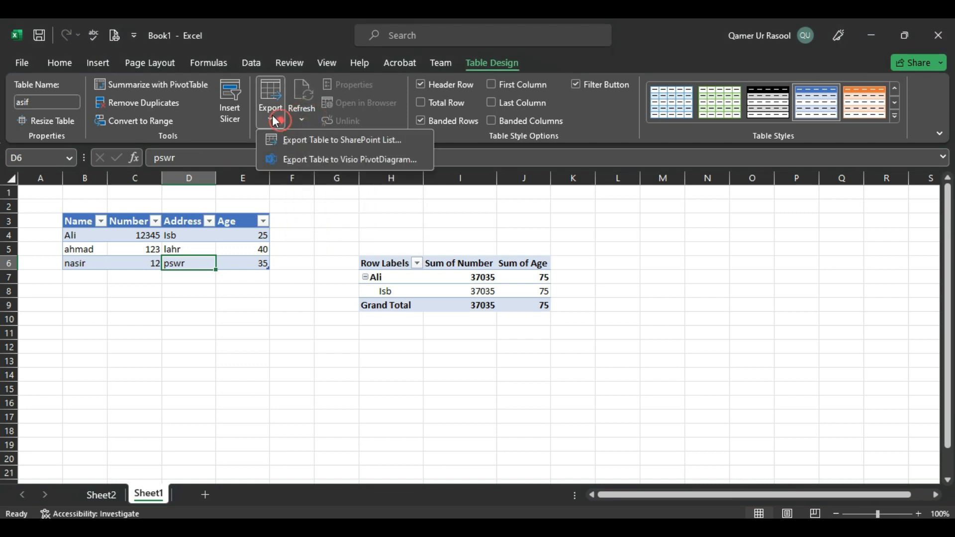
pyautogui.click(295, 160)
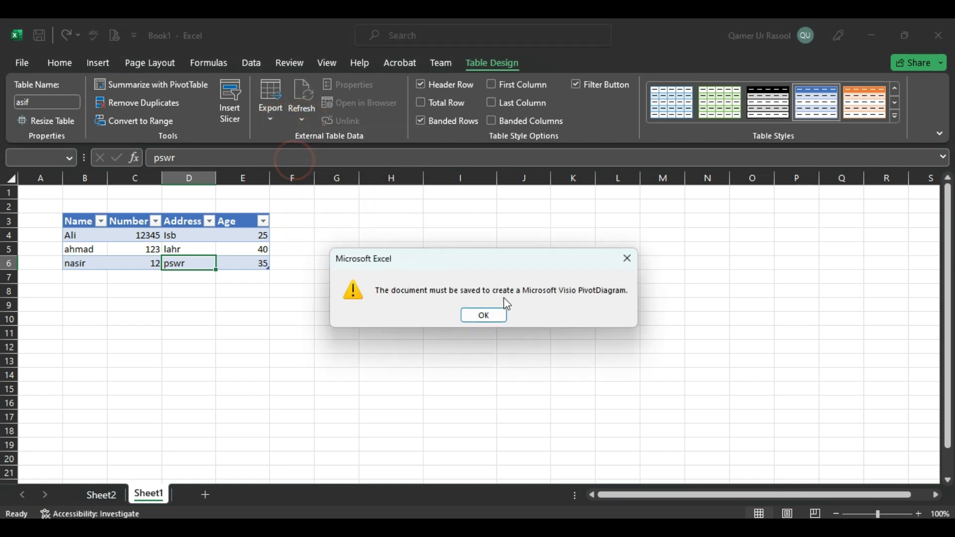
pyautogui.click(487, 322)
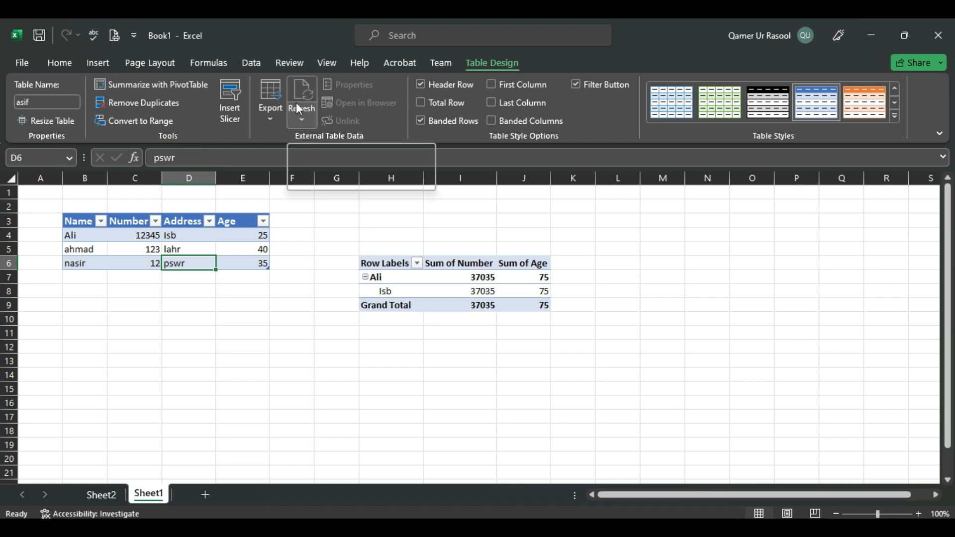
pyautogui.click(192, 248)
pyautogui.click(300, 232)
pyautogui.click(195, 248)
pyautogui.click(196, 215)
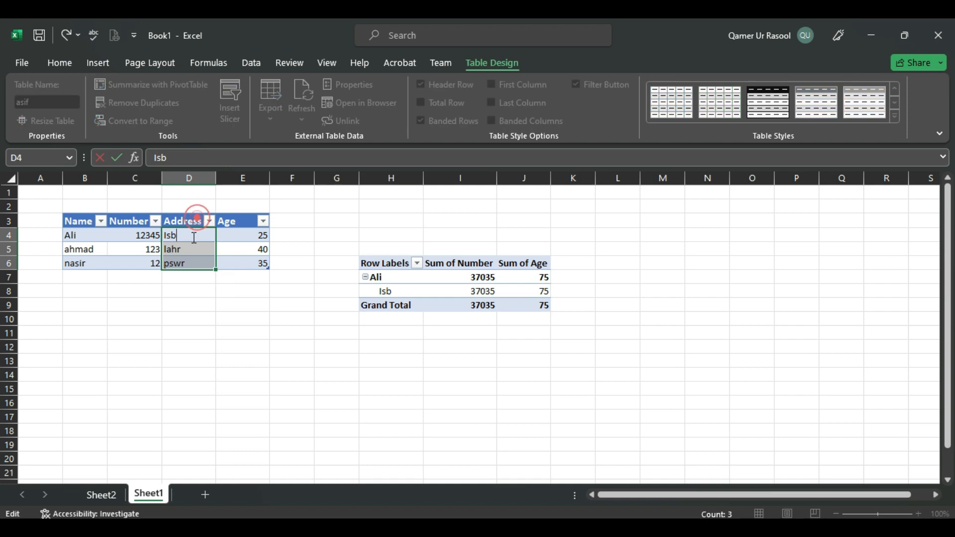
pyautogui.click(197, 242)
pyautogui.press('Escape')
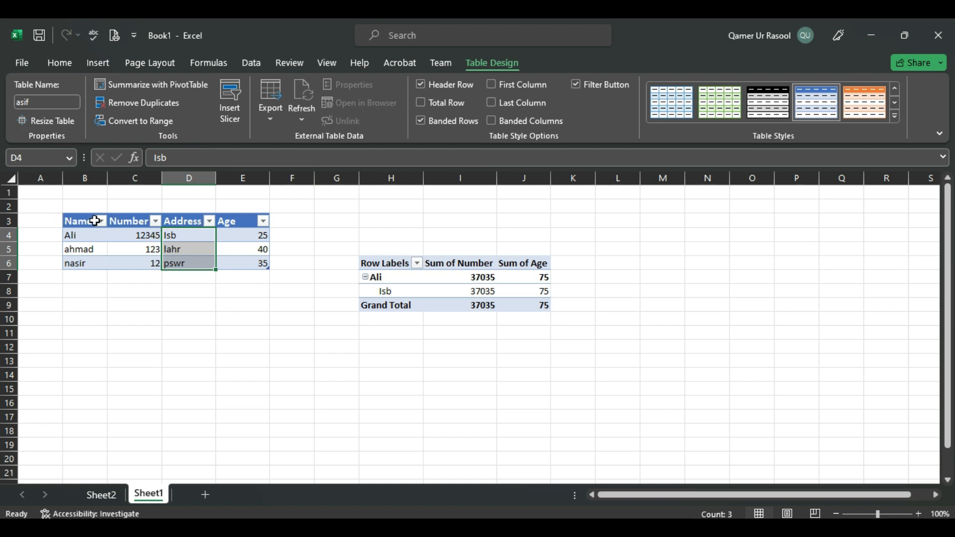
# Step: Toggle the source table's header row off and back on, and add a total row to the table
pyautogui.click(418, 87)
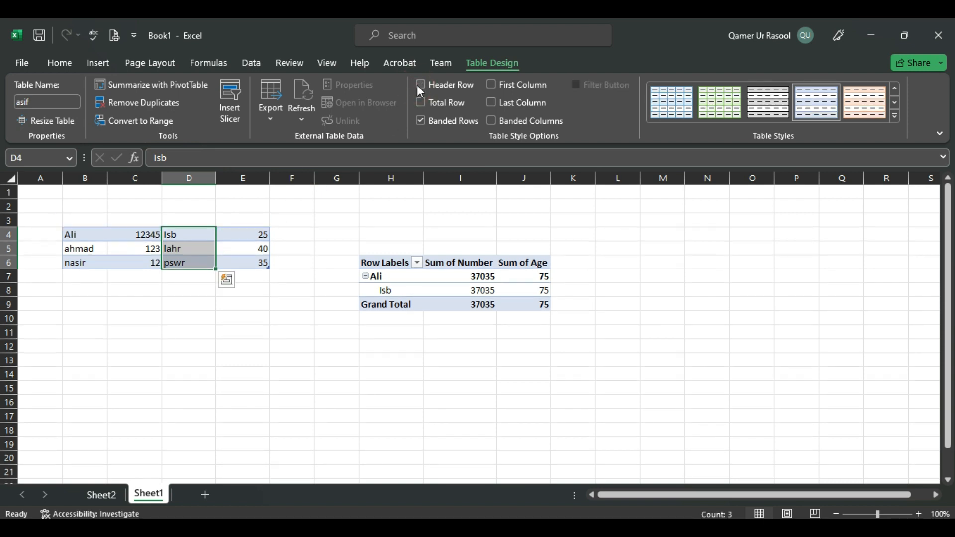
pyautogui.click(420, 85)
pyautogui.click(420, 105)
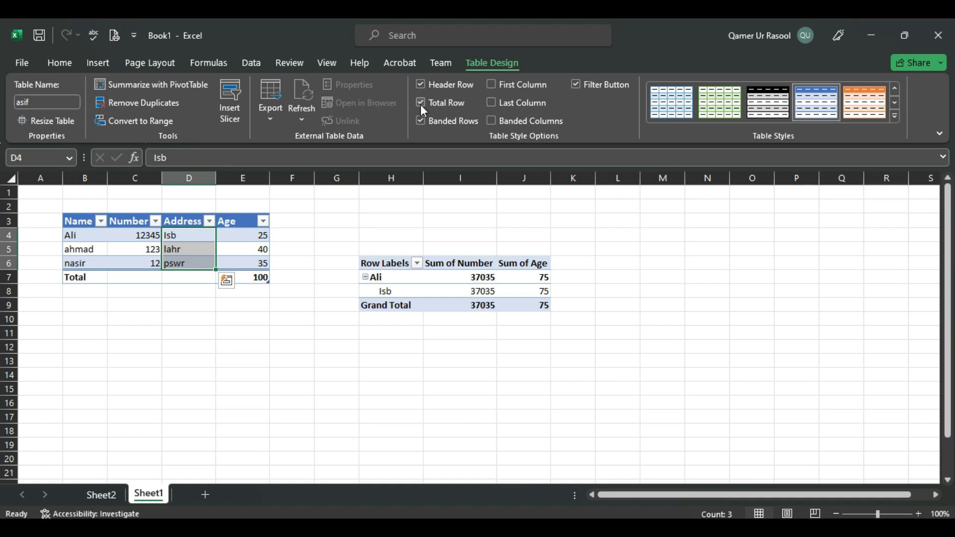
pyautogui.click(420, 103)
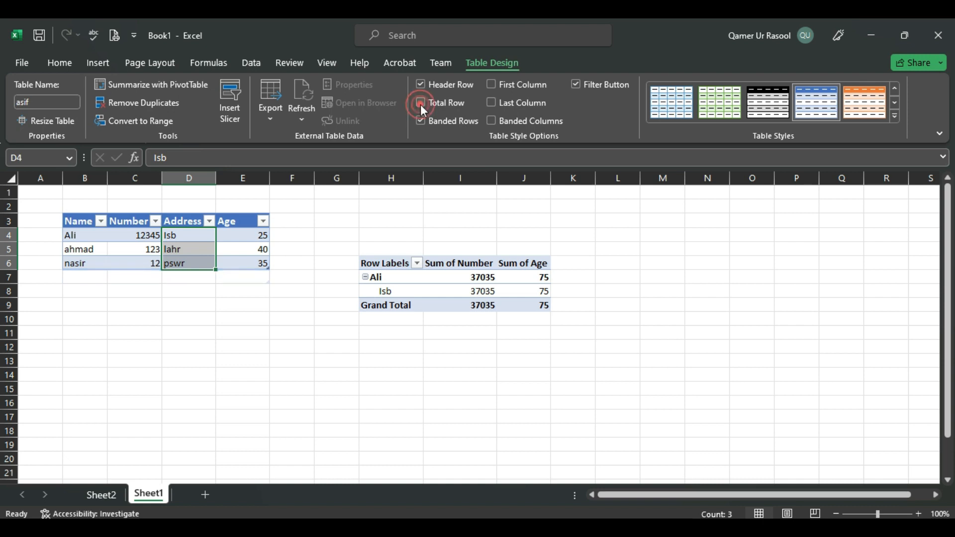
pyautogui.click(420, 103)
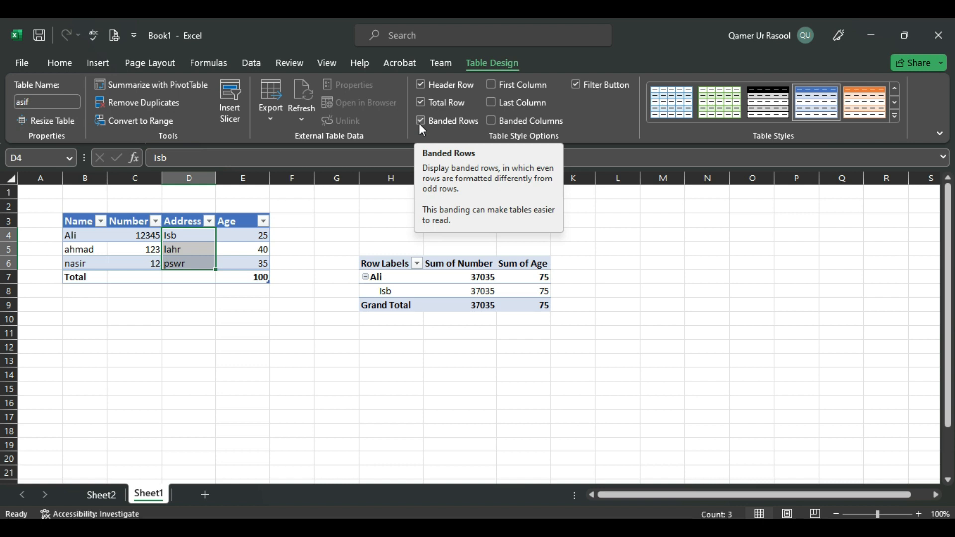
# Step: Try out the Banded Rows and First Column style options on the source table, restoring each original setting
pyautogui.click(420, 125)
pyautogui.click(420, 123)
pyautogui.click(421, 123)
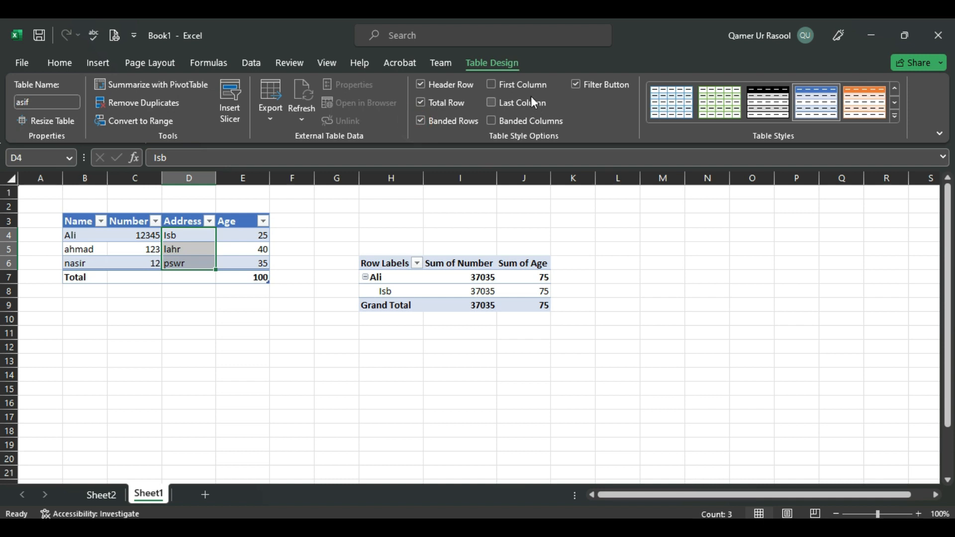
pyautogui.click(489, 86)
pyautogui.click(488, 87)
# Step: Try out the Banded Columns and Filter Button options on the source table, restoring each original setting
pyautogui.click(492, 122)
pyautogui.click(493, 122)
pyautogui.click(493, 121)
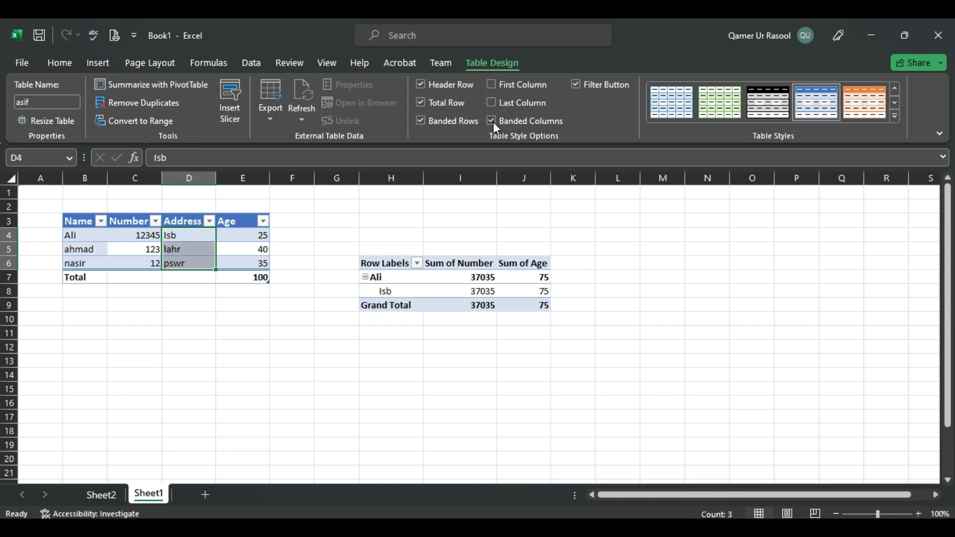
pyautogui.click(493, 122)
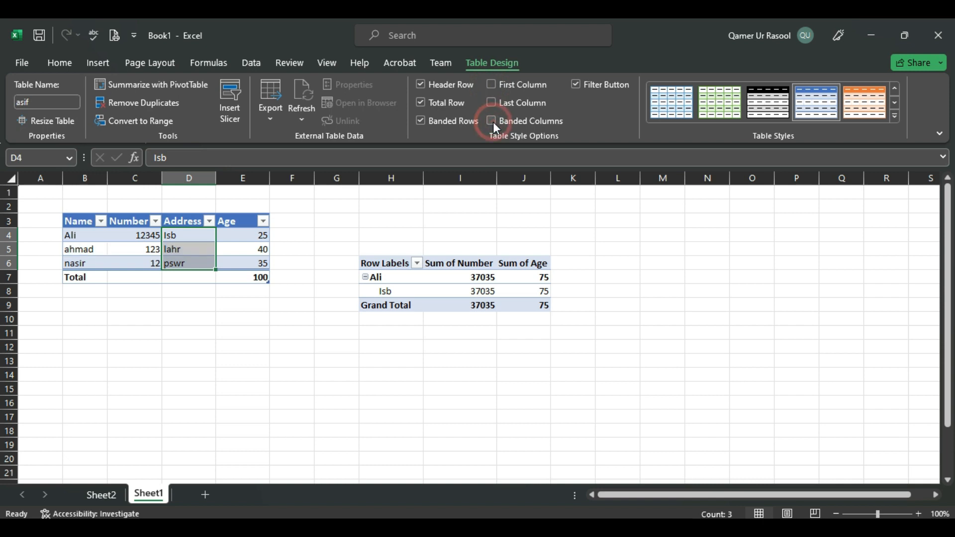
pyautogui.click(578, 85)
pyautogui.click(579, 86)
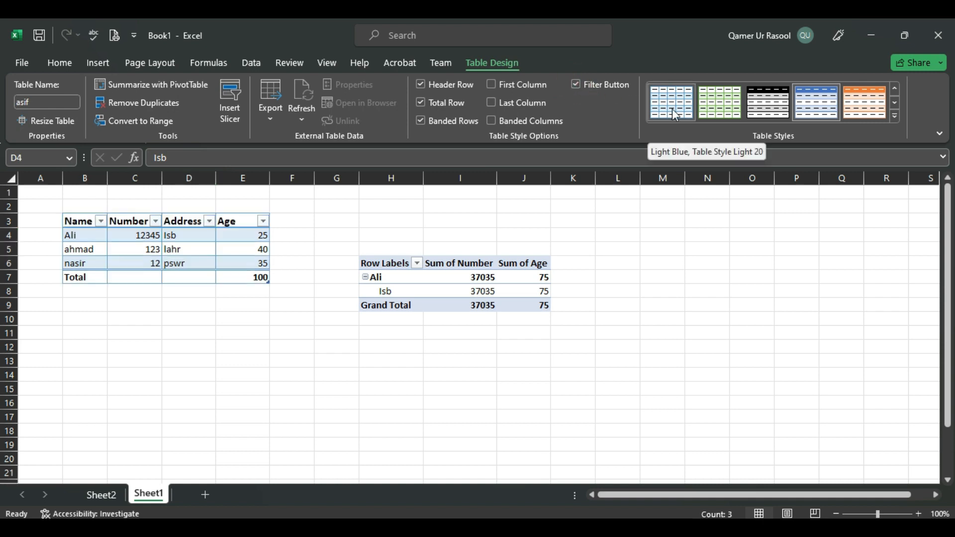
# Step: Try an orange medium style on the source table and replace it with the blue gridded style from the Light group
pyautogui.click(896, 119)
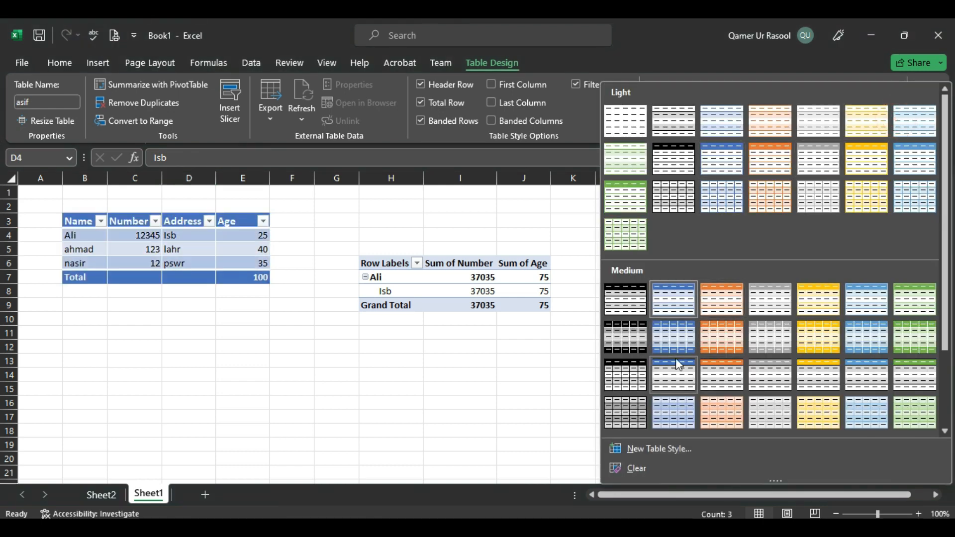
pyautogui.click(724, 344)
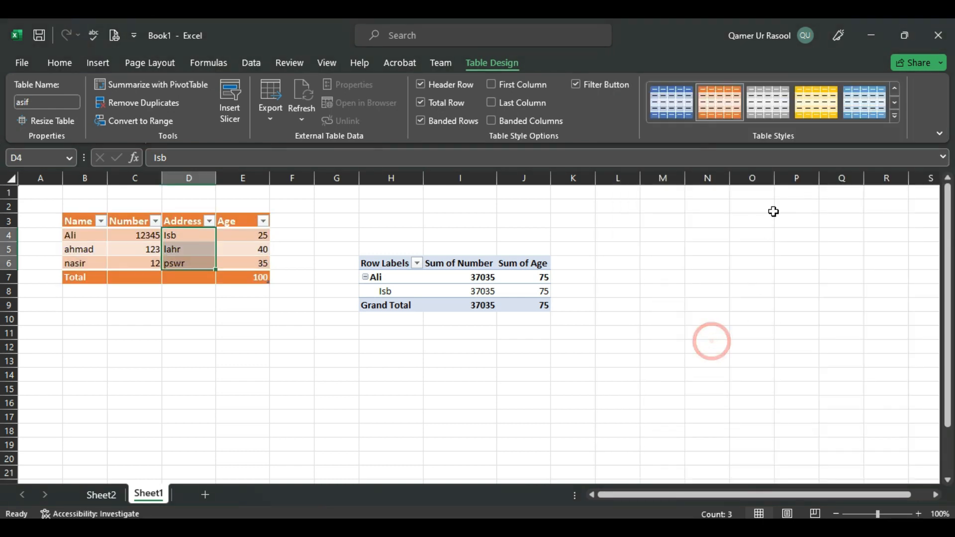
pyautogui.click(894, 116)
pyautogui.click(715, 198)
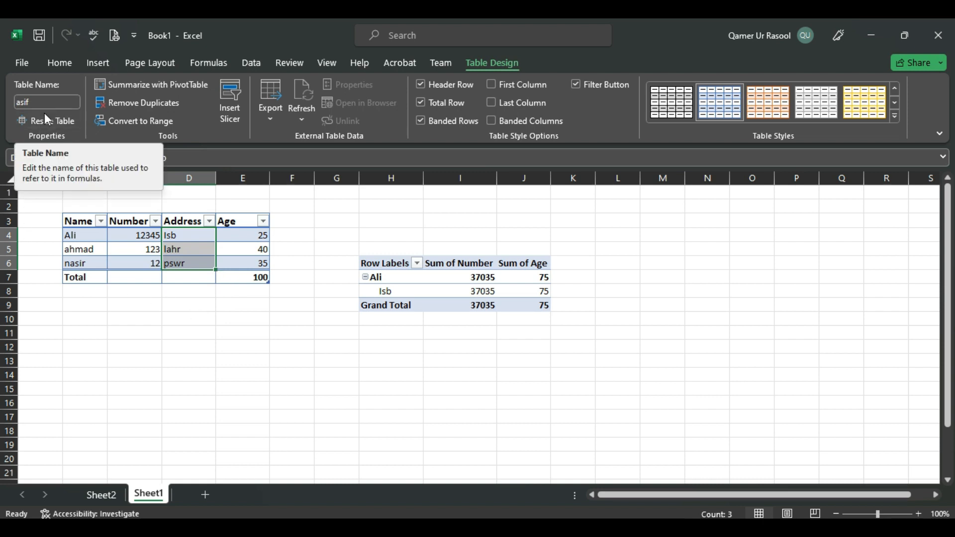
# Step: Create a PivotTable from the source table on the existing worksheet at Sheet1!$B$10:$F$18, adding the data to the Data Model
pyautogui.click(166, 92)
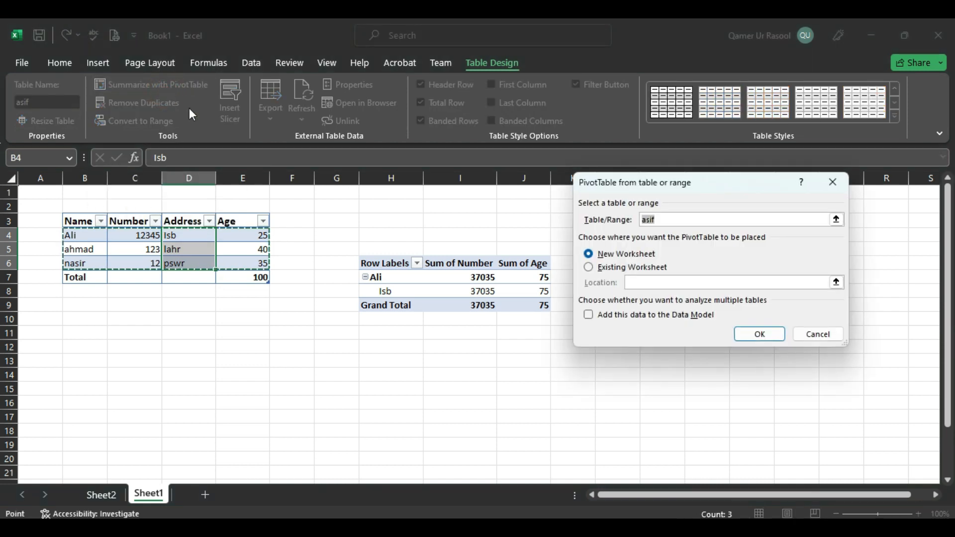
pyautogui.click(627, 270)
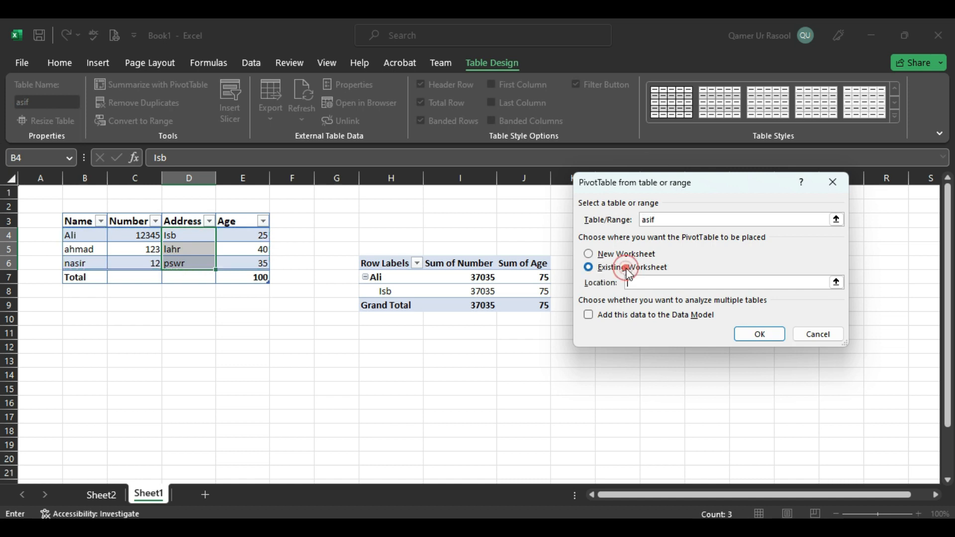
pyautogui.click(836, 282)
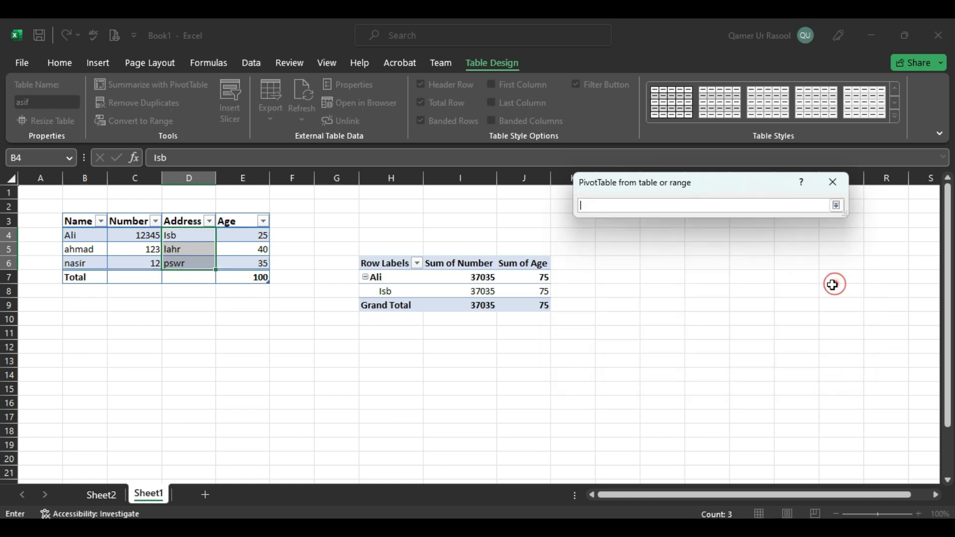
pyautogui.moveTo(72, 319); pyautogui.dragTo(306, 431)
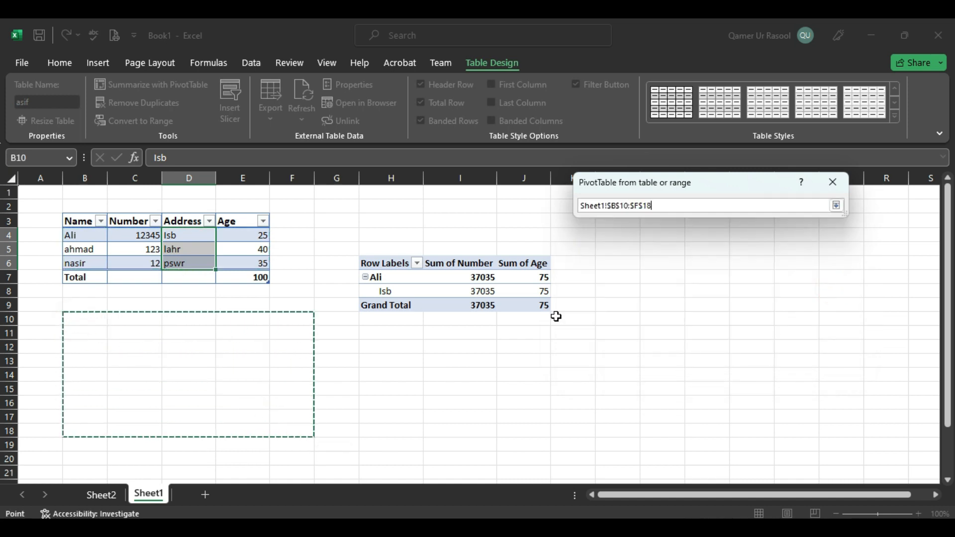
pyautogui.click(837, 206)
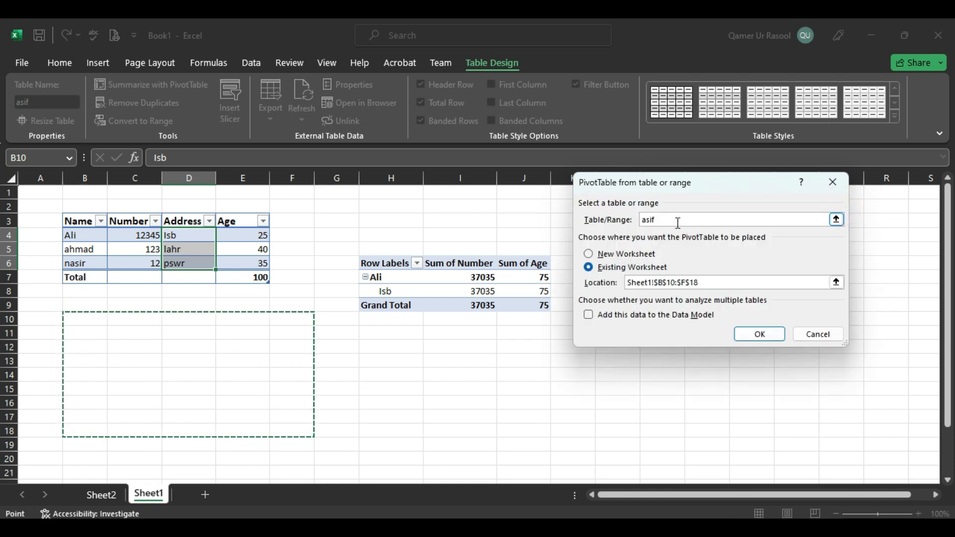
pyautogui.click(642, 320)
pyautogui.click(740, 335)
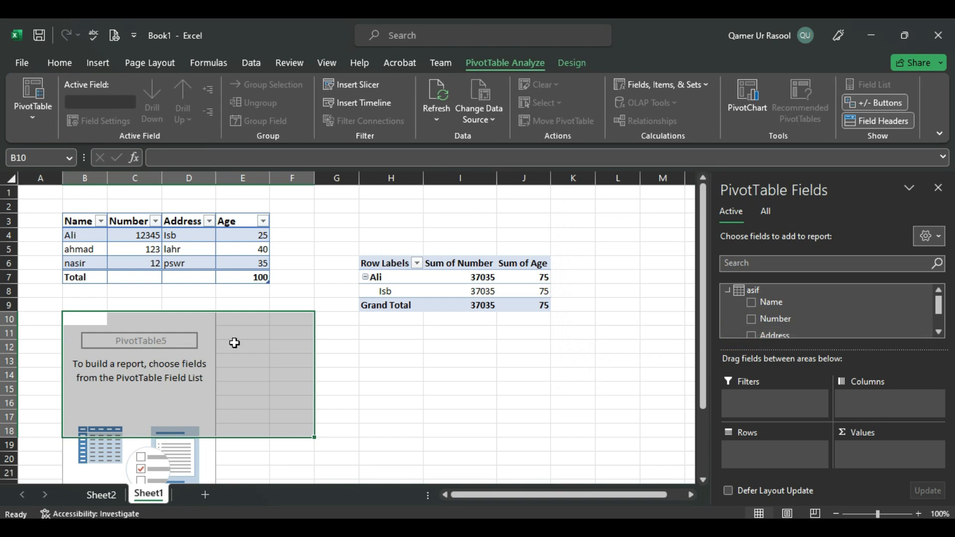
# Step: Add the Name, Number, Age and Address fields to the new PivotTable and leave the report
pyautogui.click(751, 303)
pyautogui.click(751, 319)
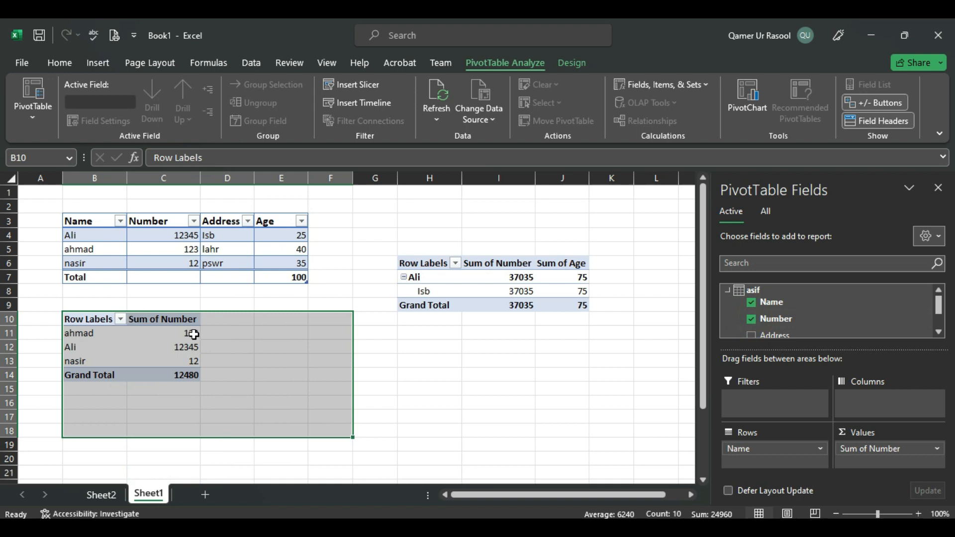
pyautogui.scroll(-1, 770, 326)
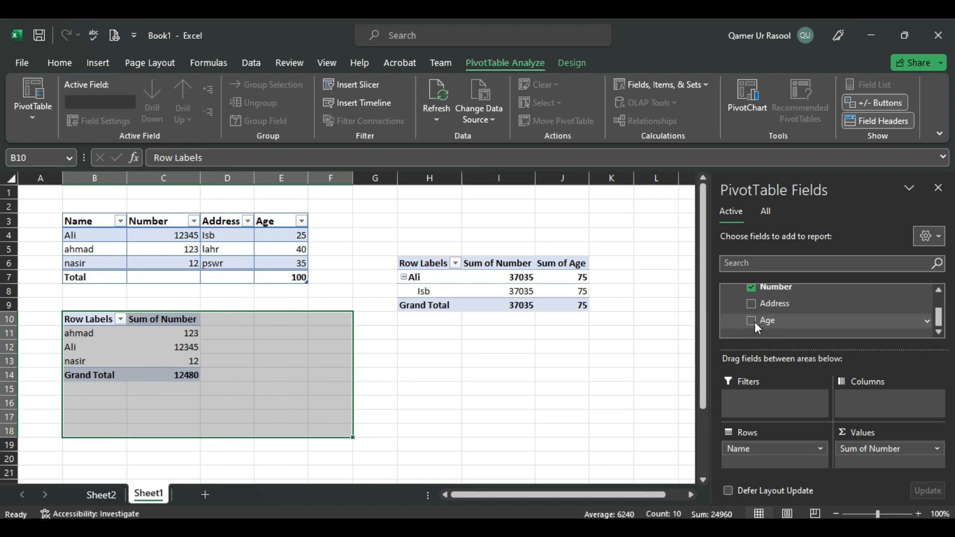
pyautogui.click(751, 320)
pyautogui.click(751, 304)
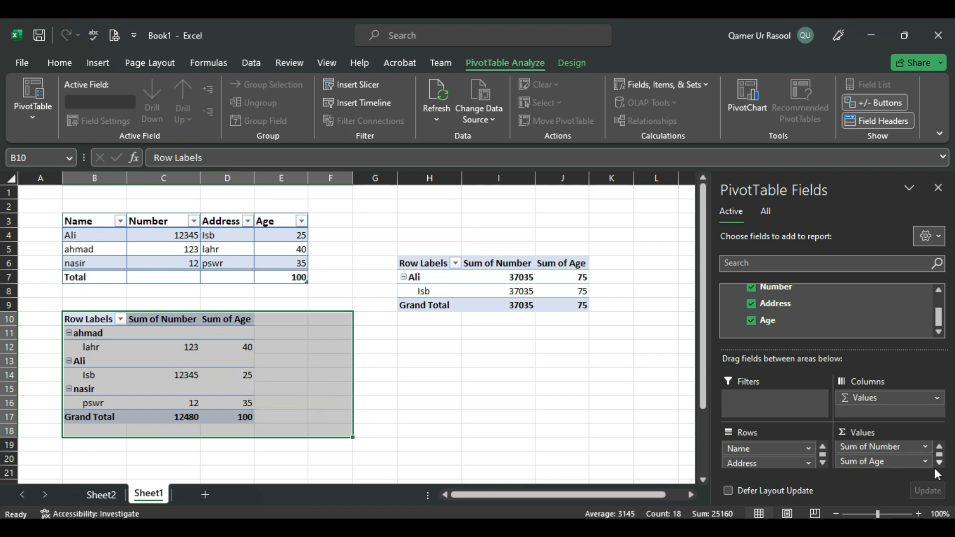
pyautogui.click(849, 452)
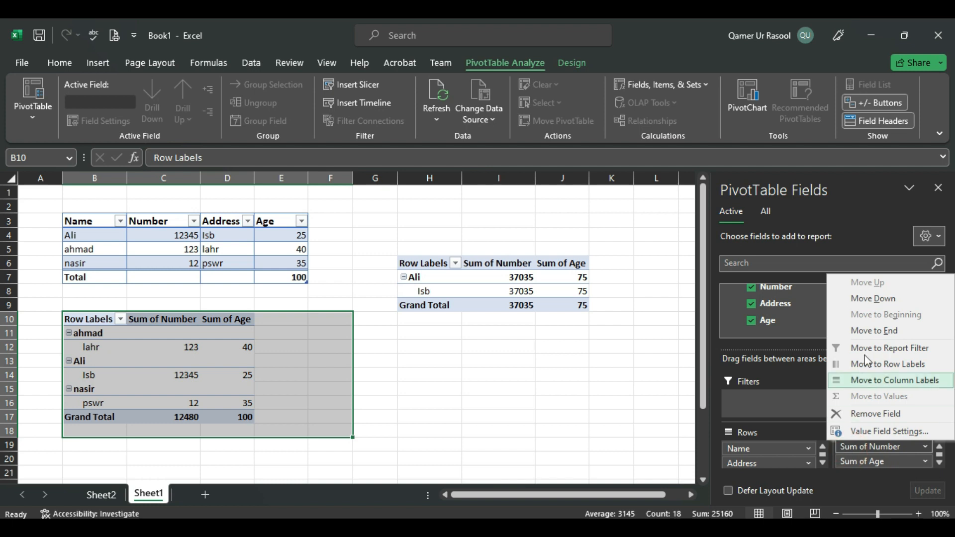
pyautogui.click(603, 375)
pyautogui.click(603, 374)
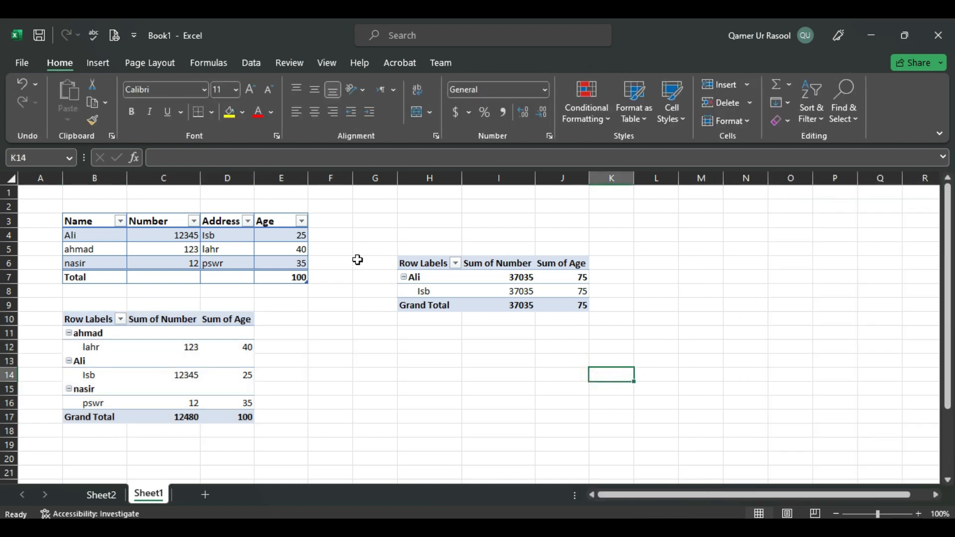
# Step: Refresh all PivotTables in the workbook from the source table
pyautogui.click(208, 249)
pyautogui.click(477, 63)
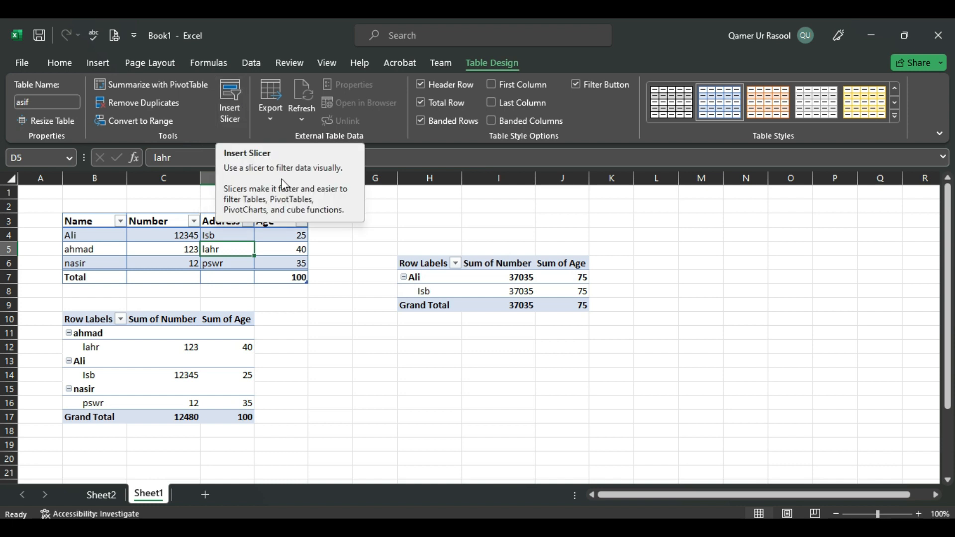
pyautogui.click(276, 117)
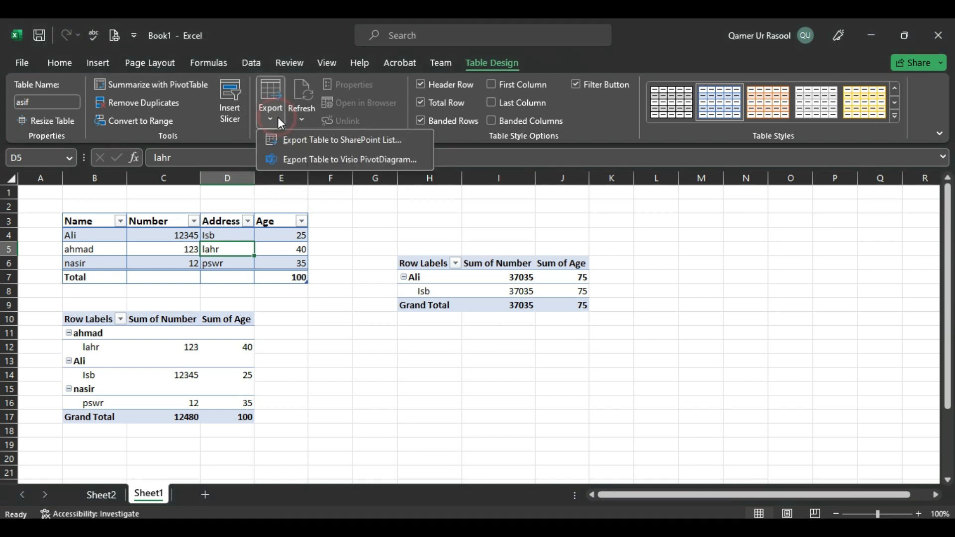
pyautogui.click(294, 120)
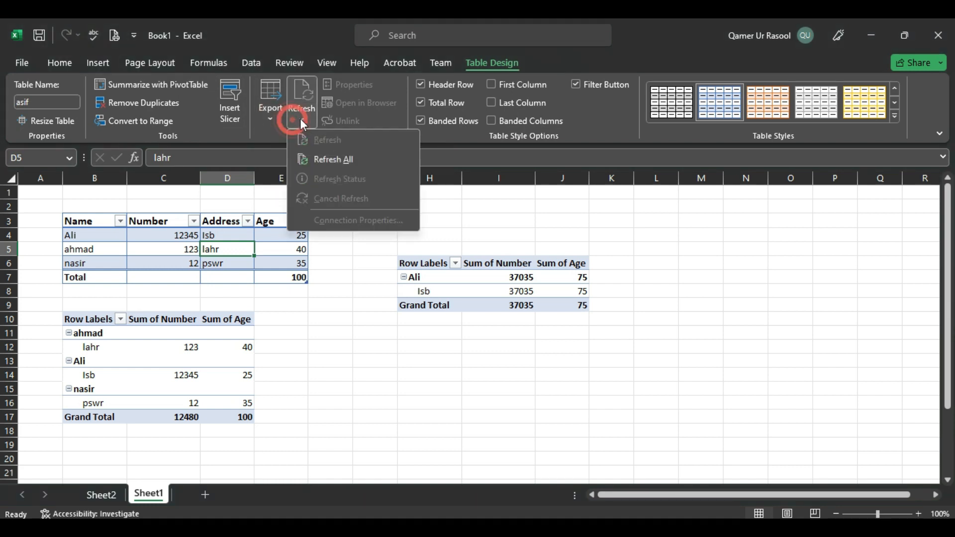
pyautogui.click(330, 154)
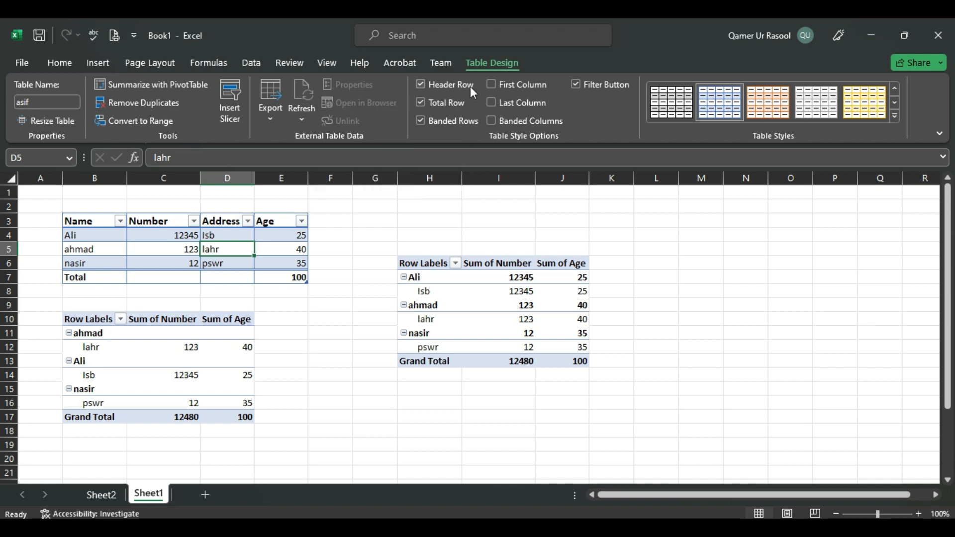
# Step: Remove the total row from the source table
pyautogui.click(453, 103)
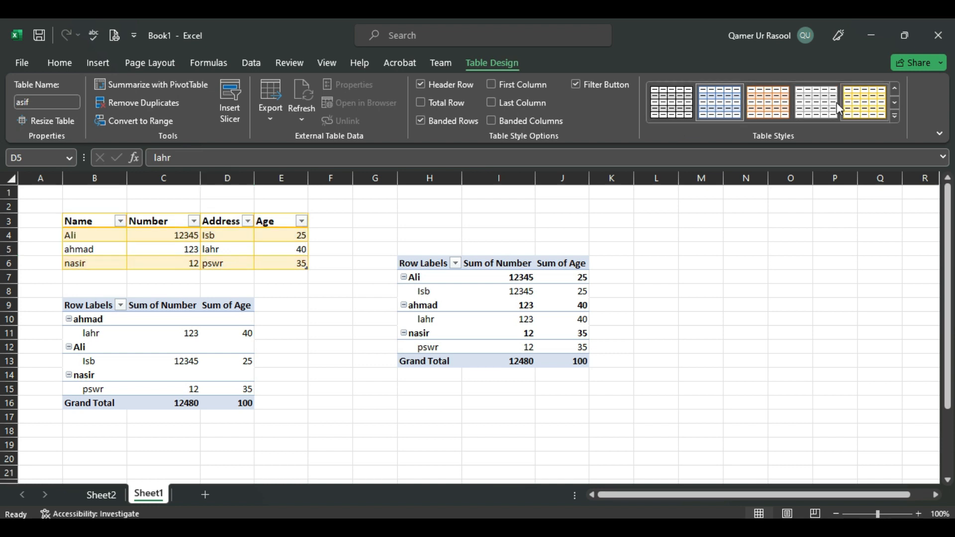
pyautogui.click(934, 137)
pyautogui.click(187, 250)
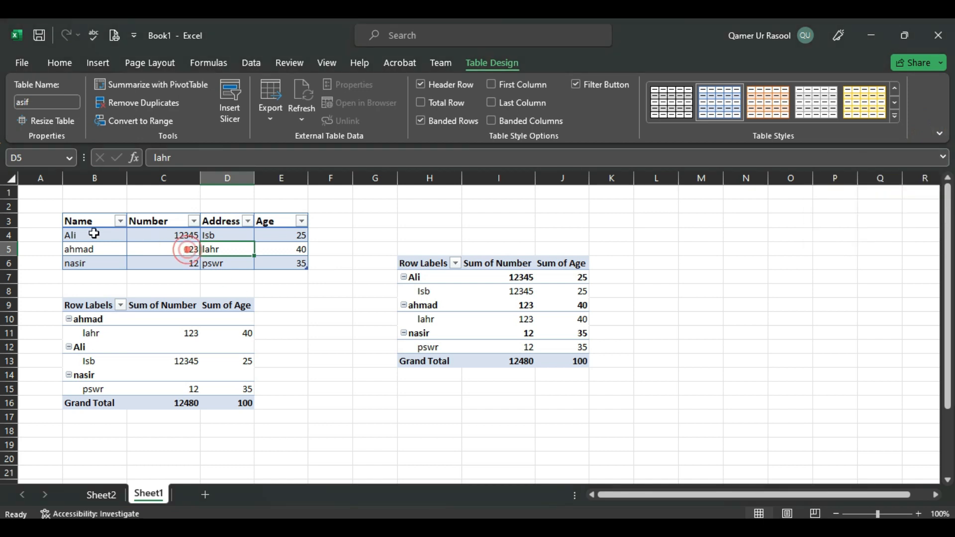
pyautogui.moveTo(65, 220); pyautogui.dragTo(293, 262)
pyautogui.rightClick(229, 253)
pyautogui.press('Escape')
pyautogui.click(409, 229)
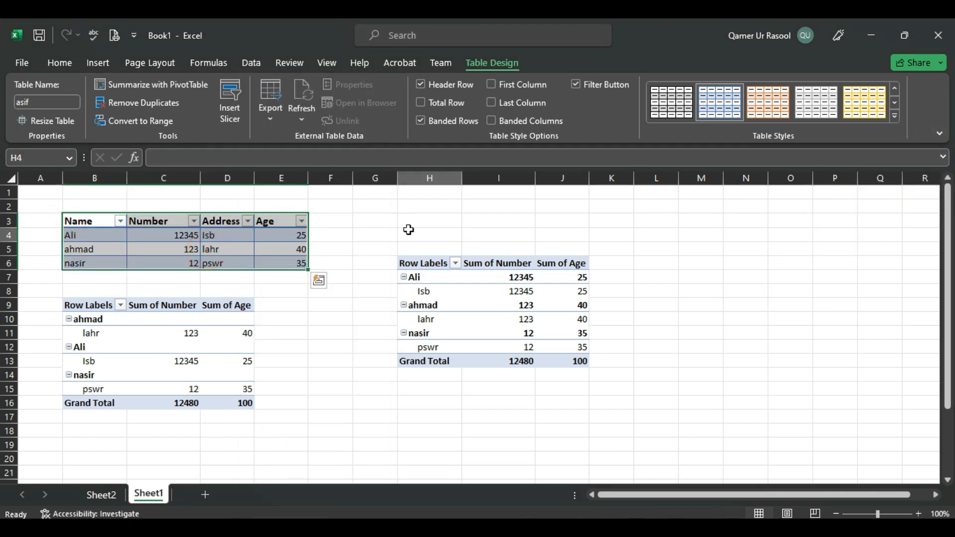
# Step: Review the PivotTable source choices for inserting and return to the design options of the source table
pyautogui.click(236, 245)
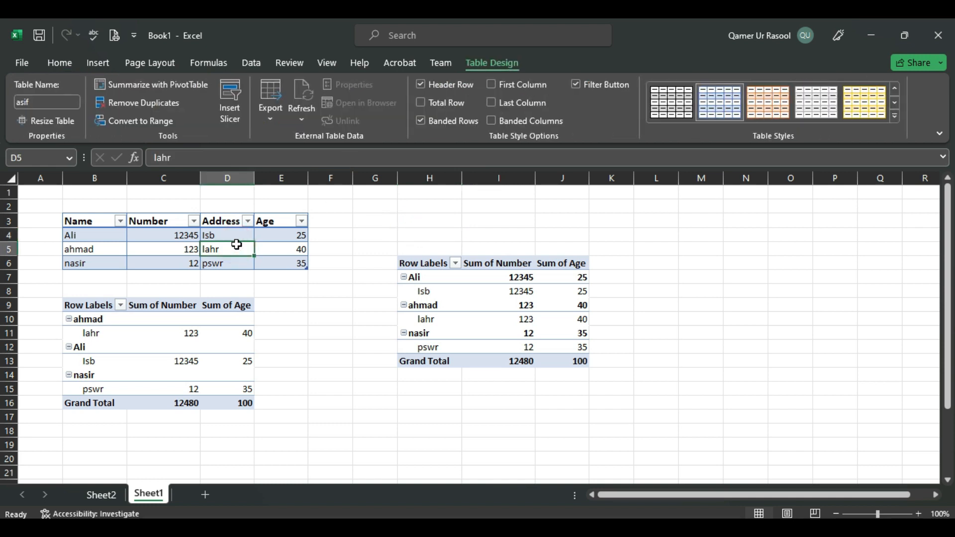
pyautogui.click(99, 62)
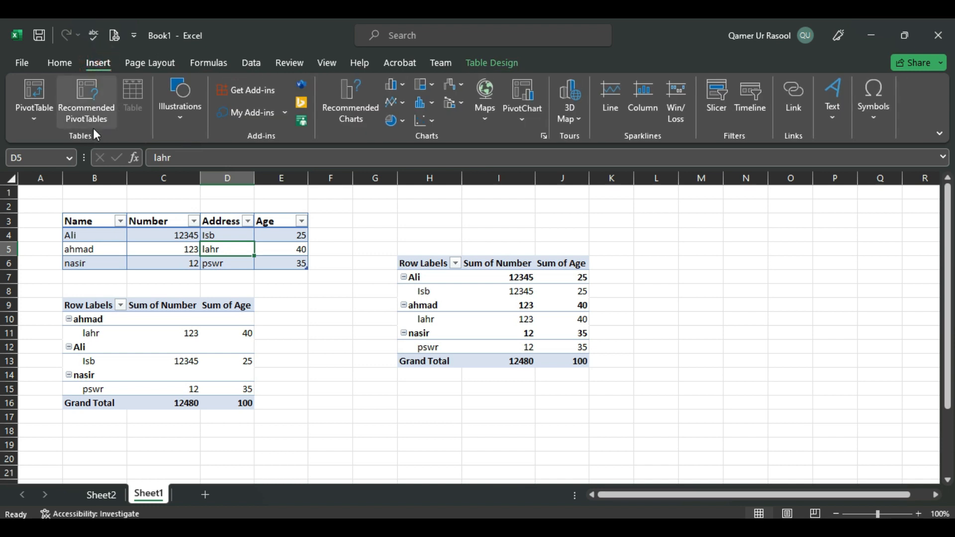
pyautogui.click(36, 121)
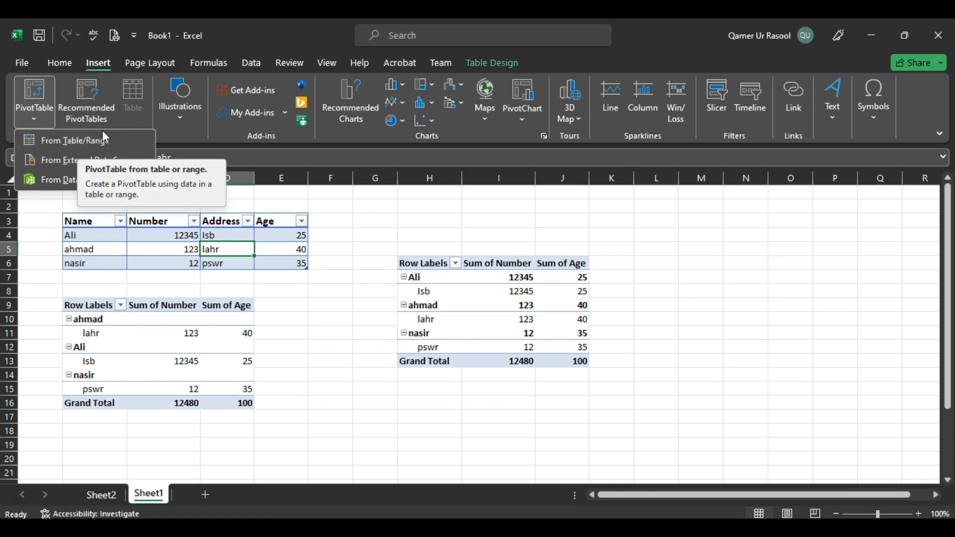
pyautogui.click(277, 227)
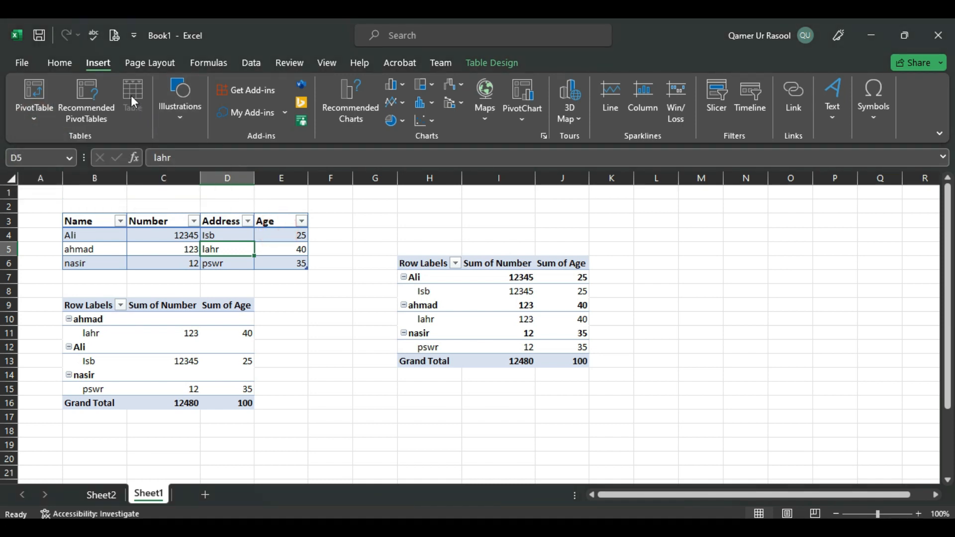
pyautogui.click(405, 219)
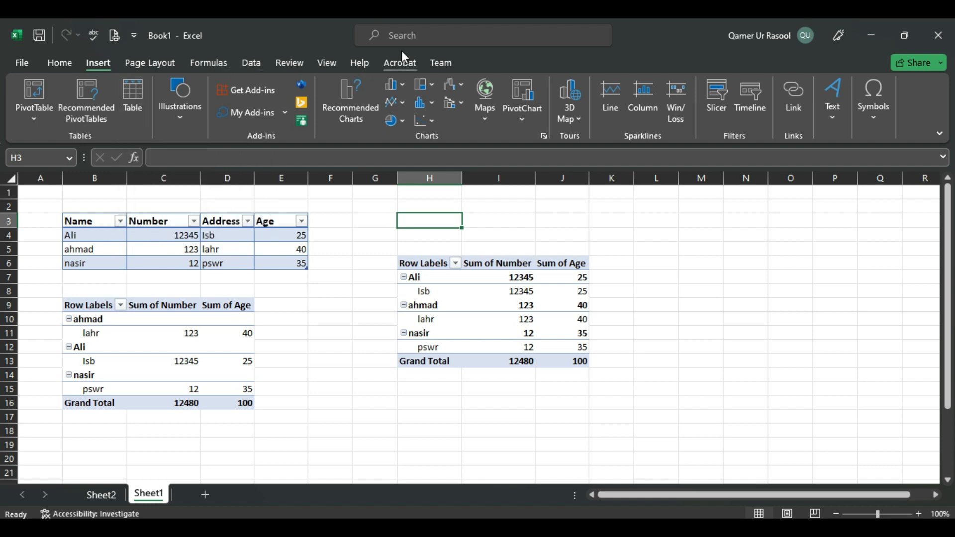
pyautogui.click(227, 277)
pyautogui.click(219, 250)
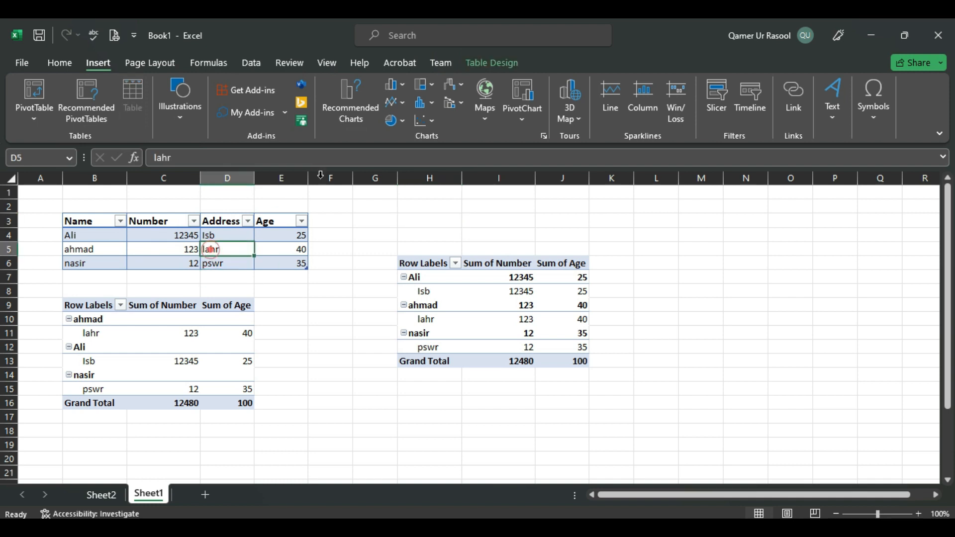
pyautogui.click(495, 72)
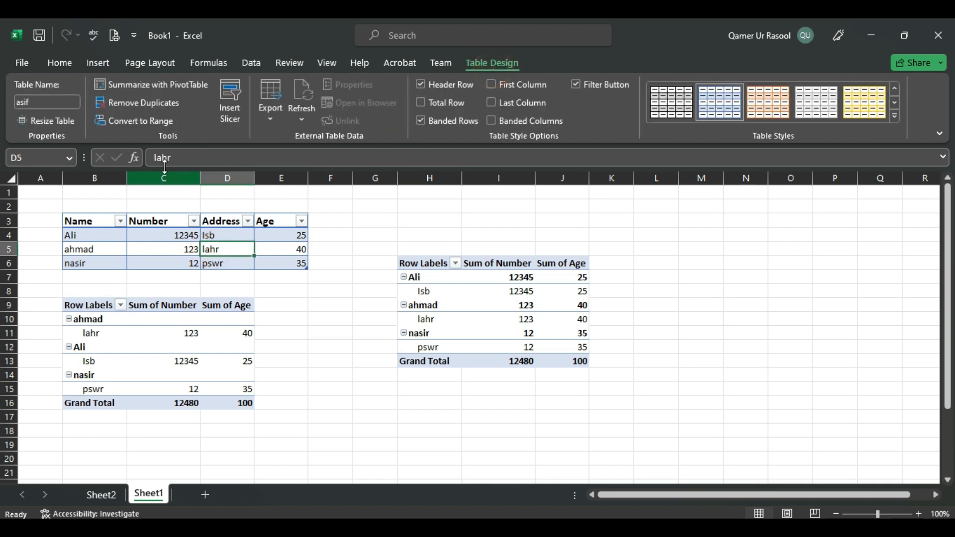